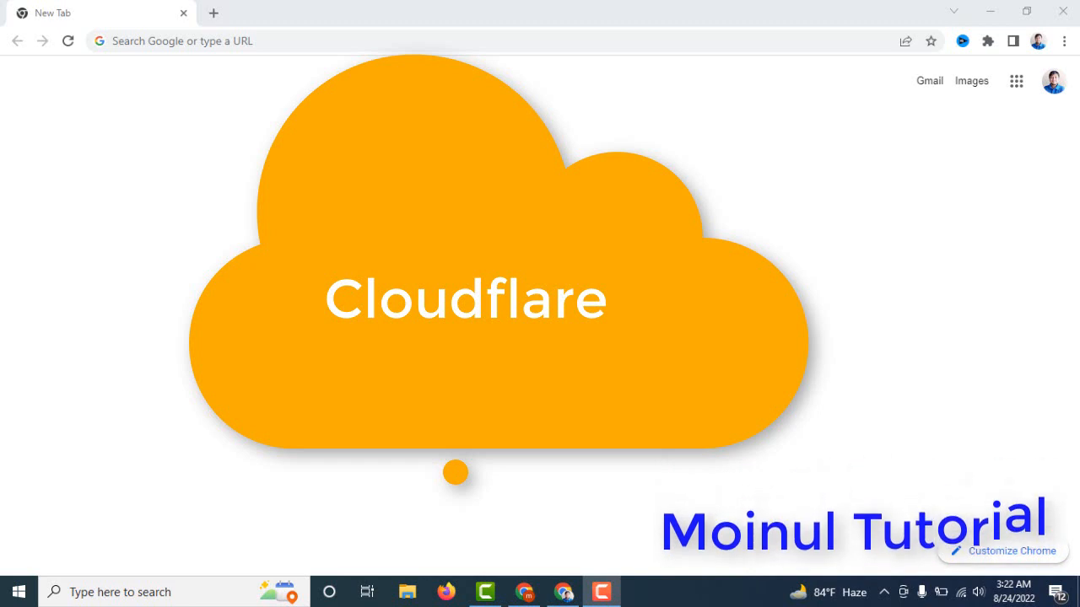
Step: Go to the account sign-up page on cloudflare.com, dismissing the announcement banner on the home page
click(301, 42)
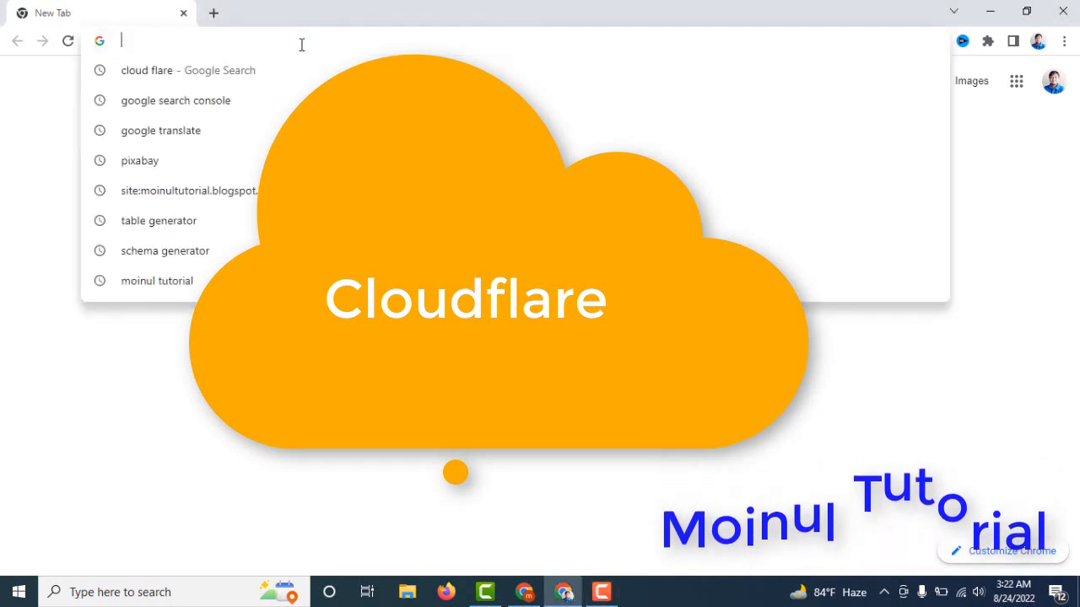
text(cloudflare.com)
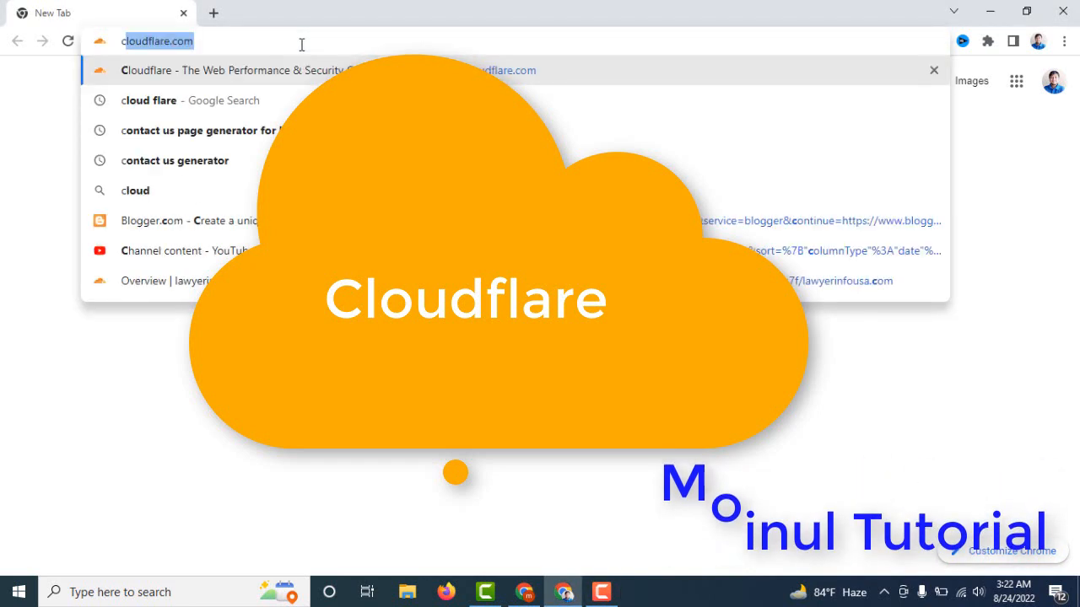
key(Return)
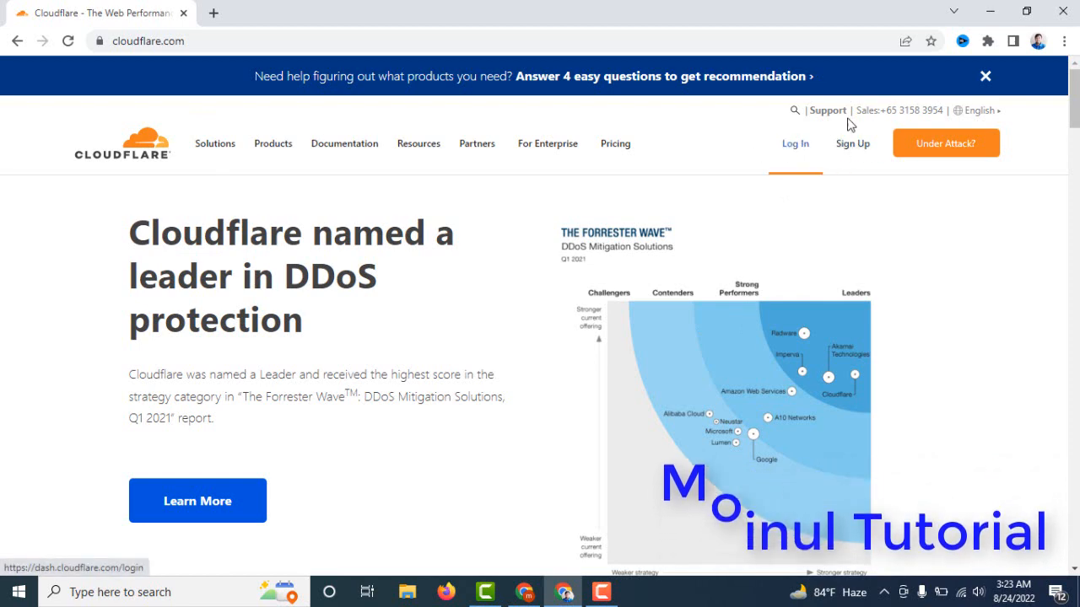
click(985, 77)
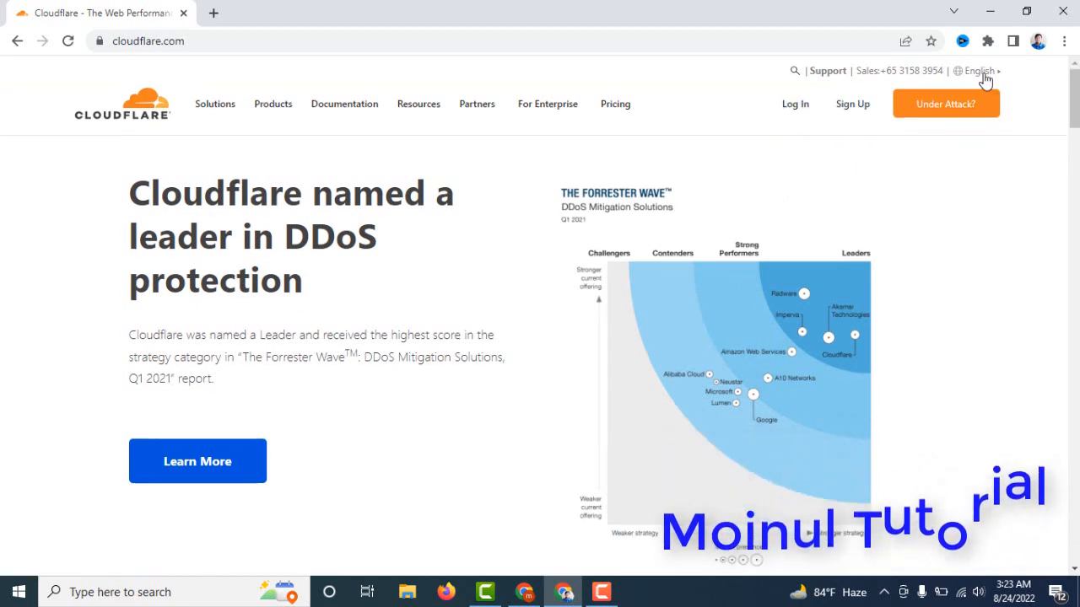
click(858, 113)
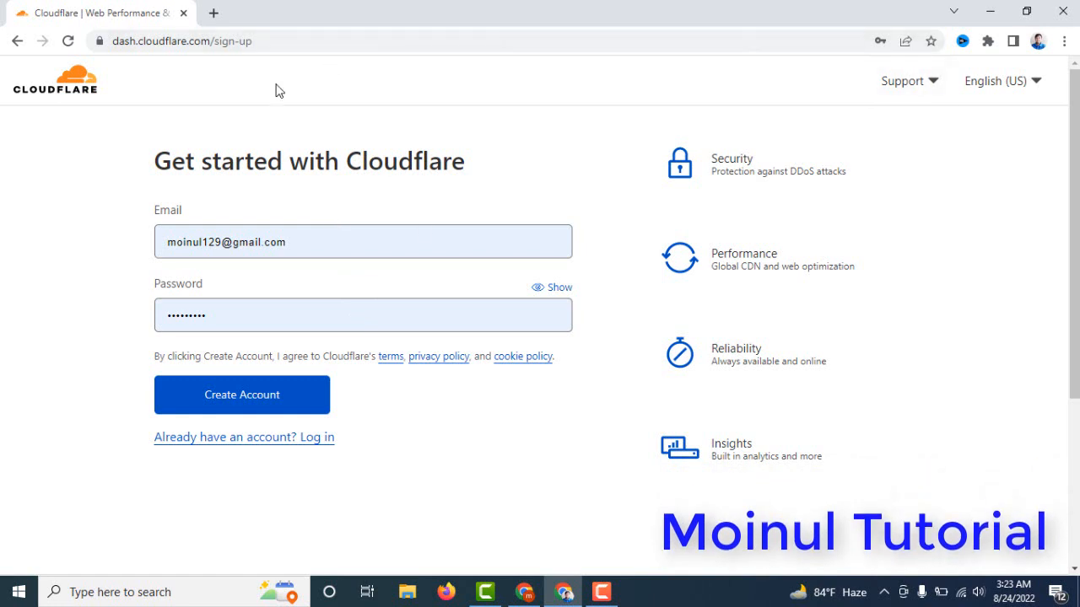
Step: Switch from sign-up to logging in with the existing Cloudflare account and dismiss the offer to move the password
click(328, 448)
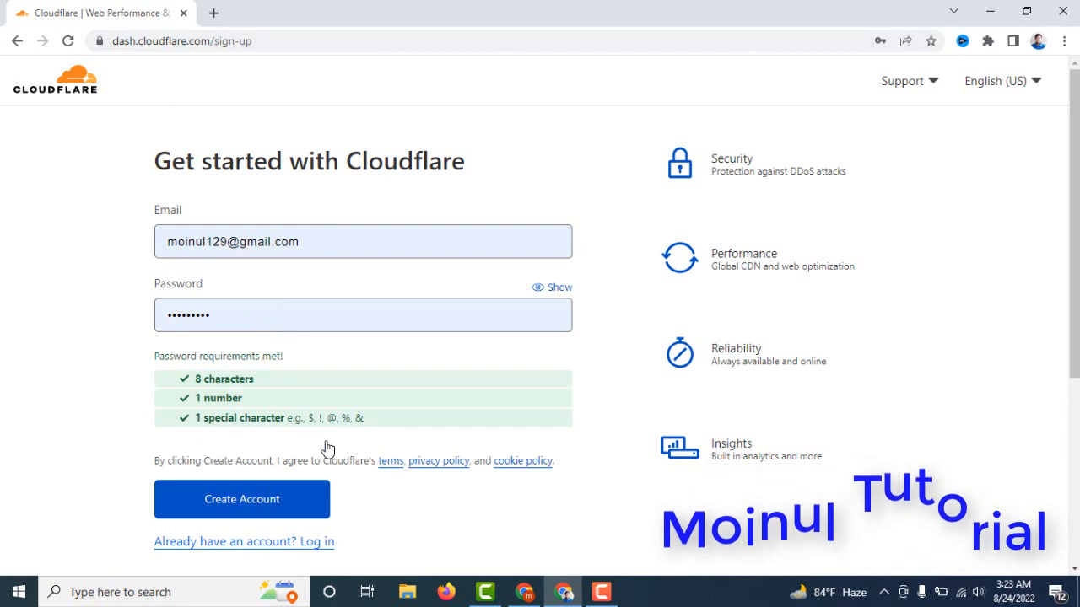
click(312, 542)
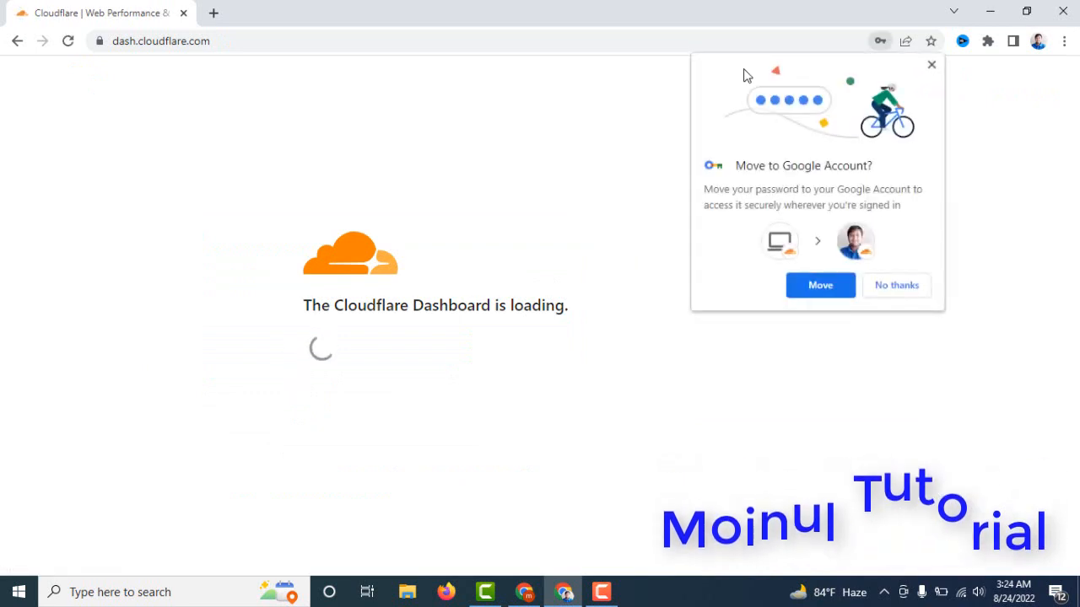
click(931, 66)
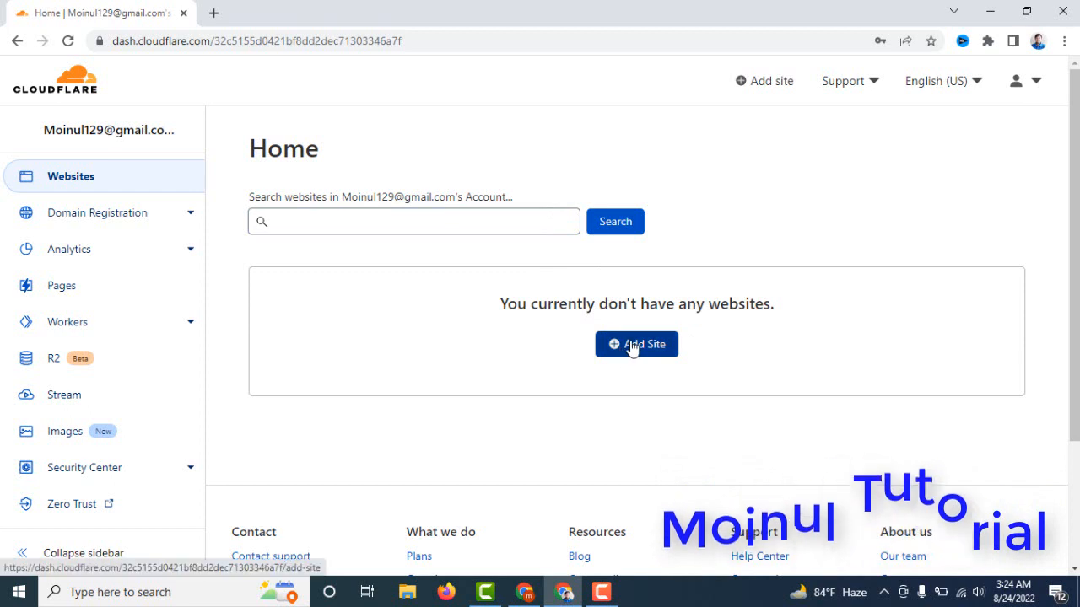
Step: Add the site lawyerinfousa.com to the Cloudflare account
click(753, 86)
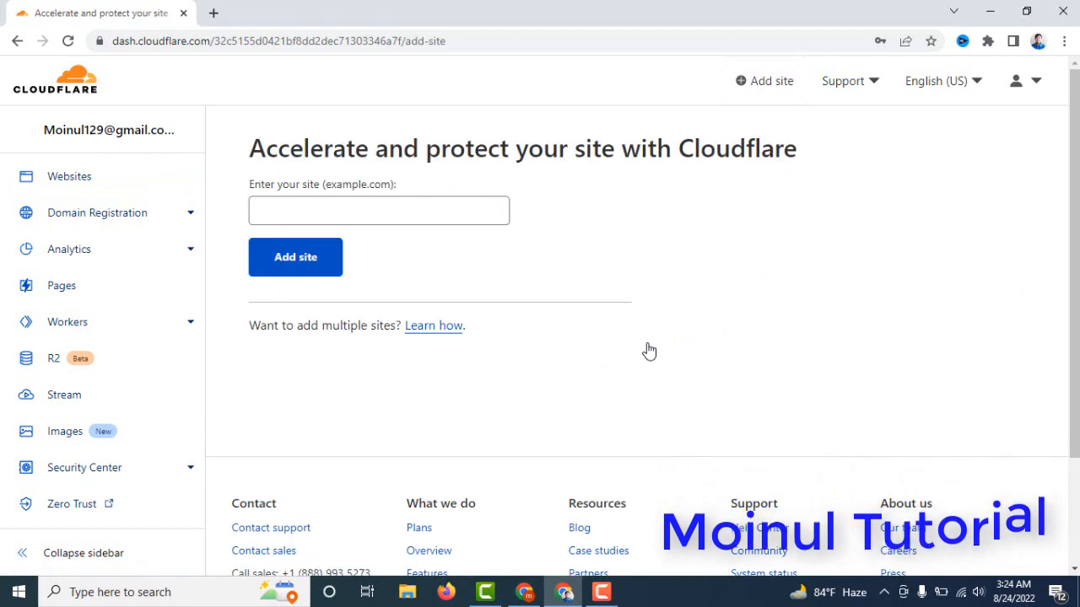
click(323, 216)
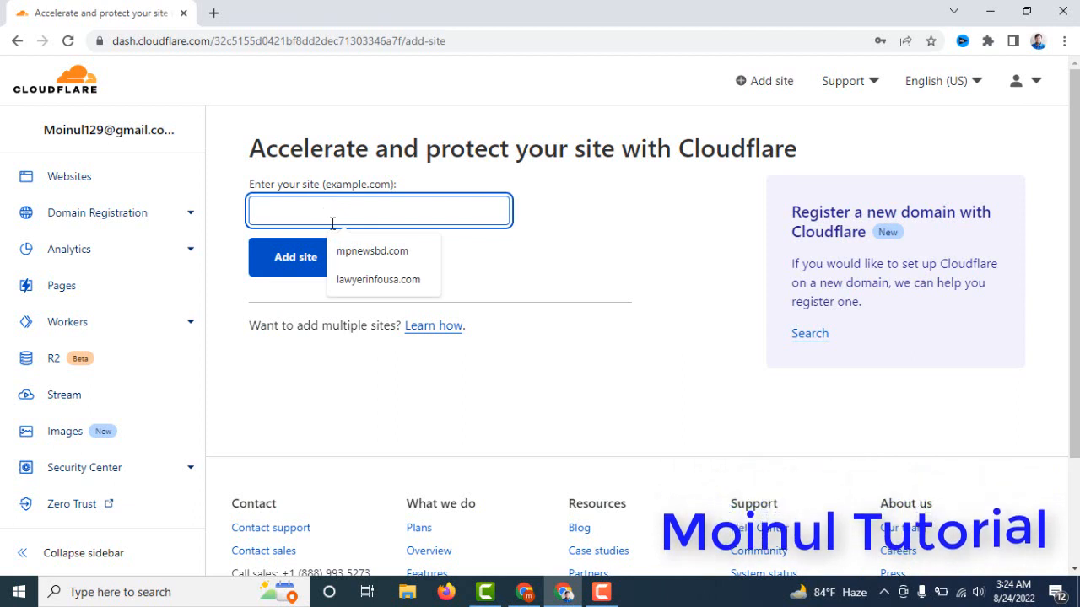
click(371, 282)
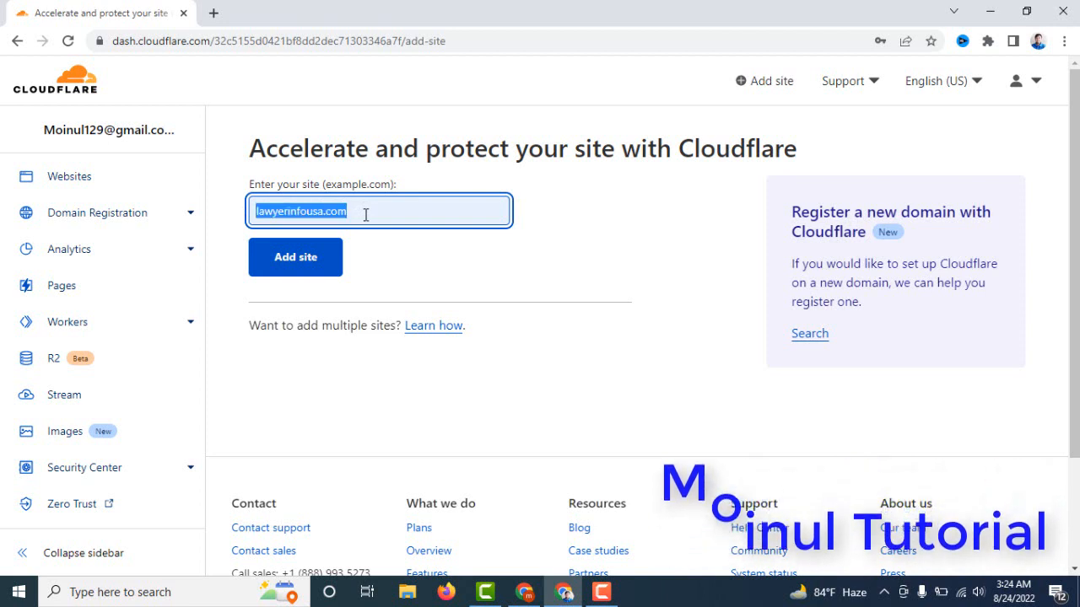
click(365, 214)
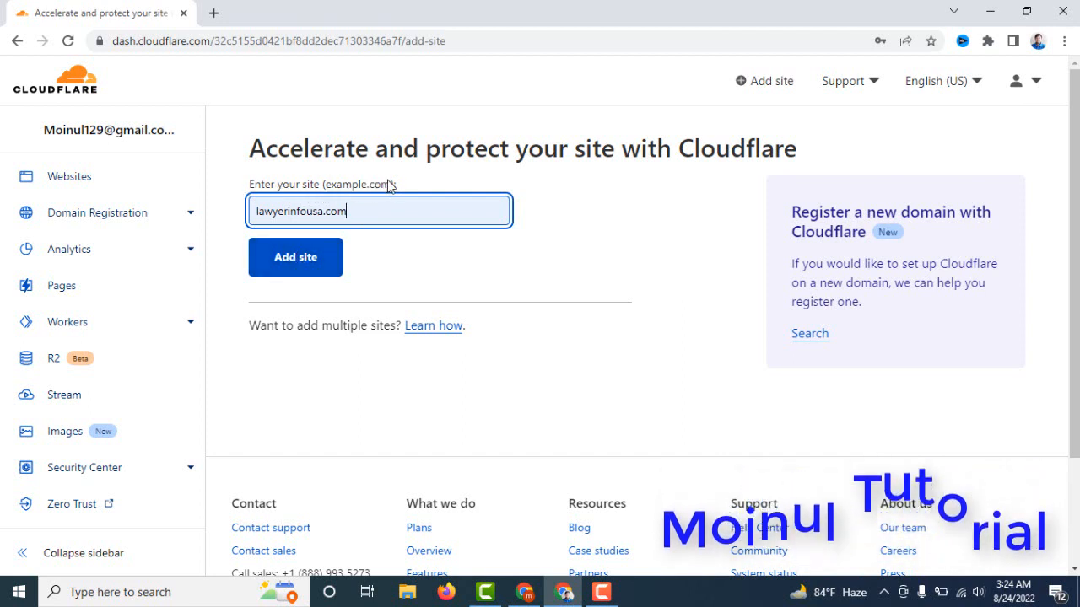
click(297, 263)
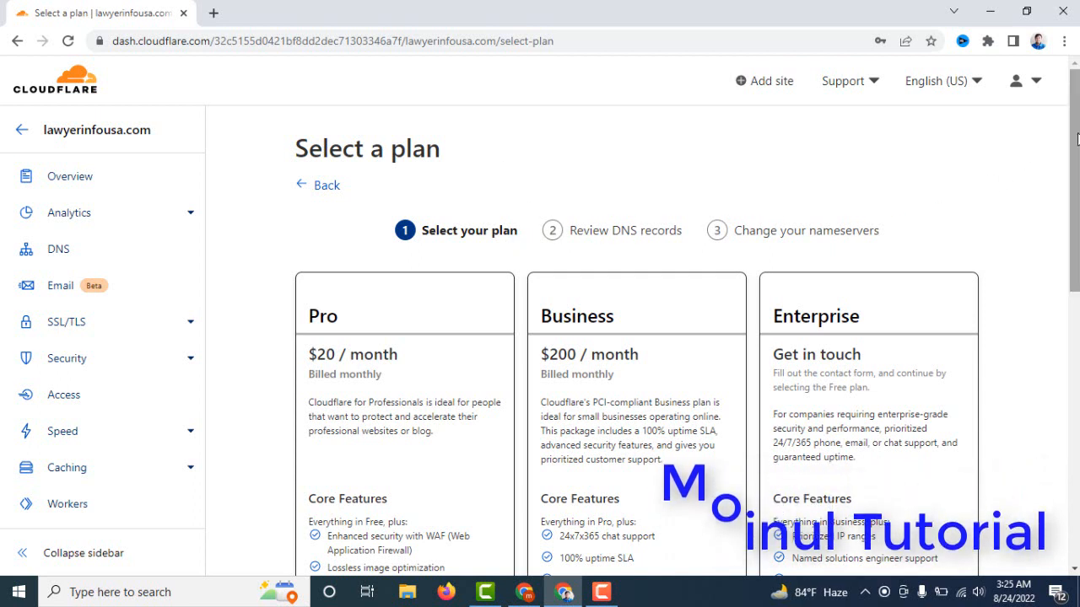
Step: Choose the Free $0 plan for lawyerinfousa.com and continue
drag(1072, 142, 1069, 223)
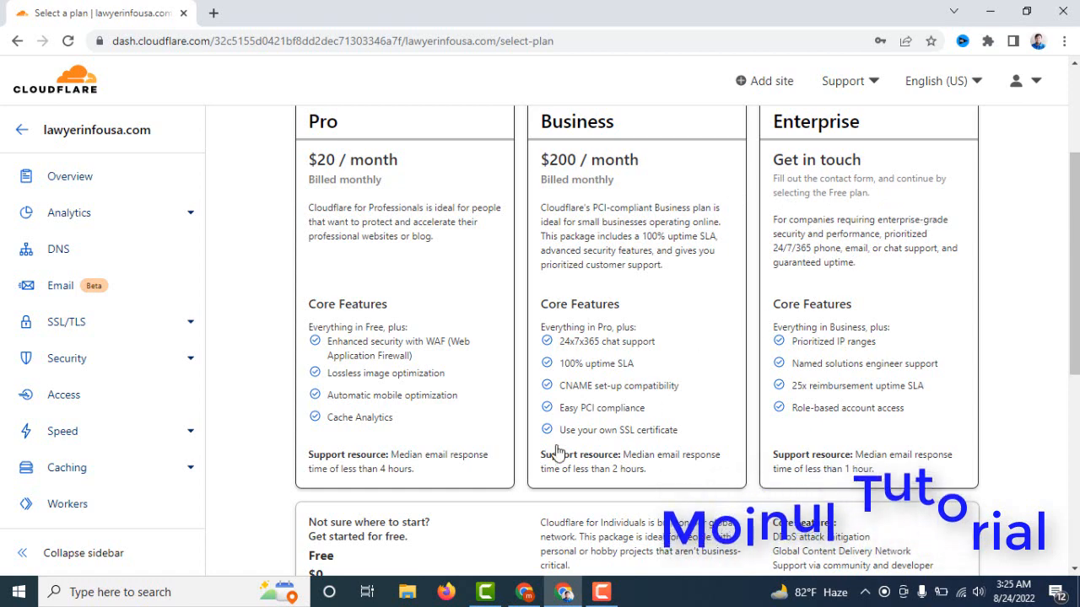
drag(1075, 280, 1076, 362)
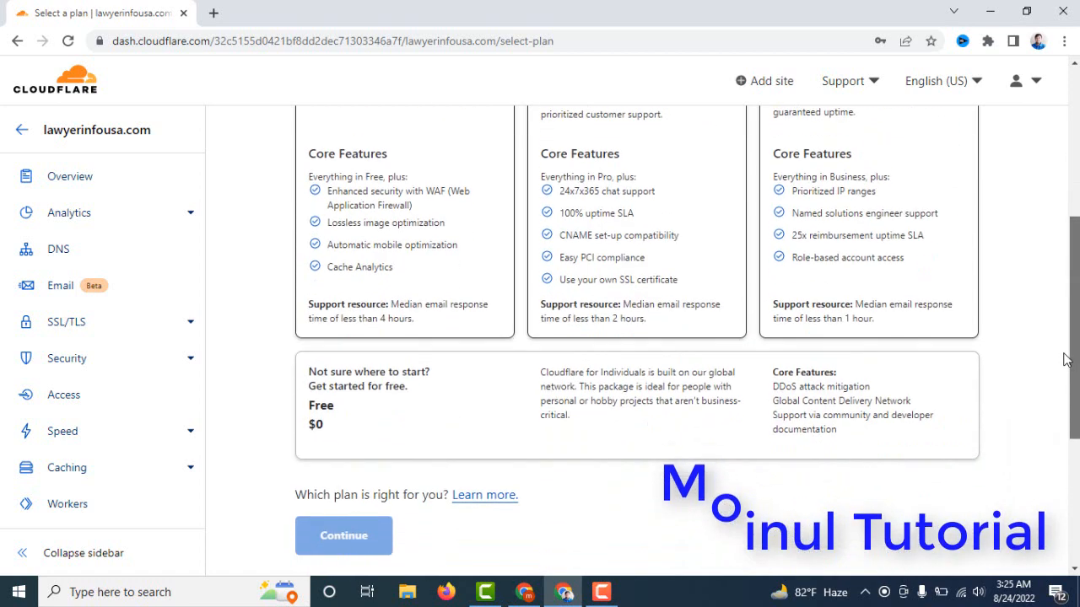
click(419, 365)
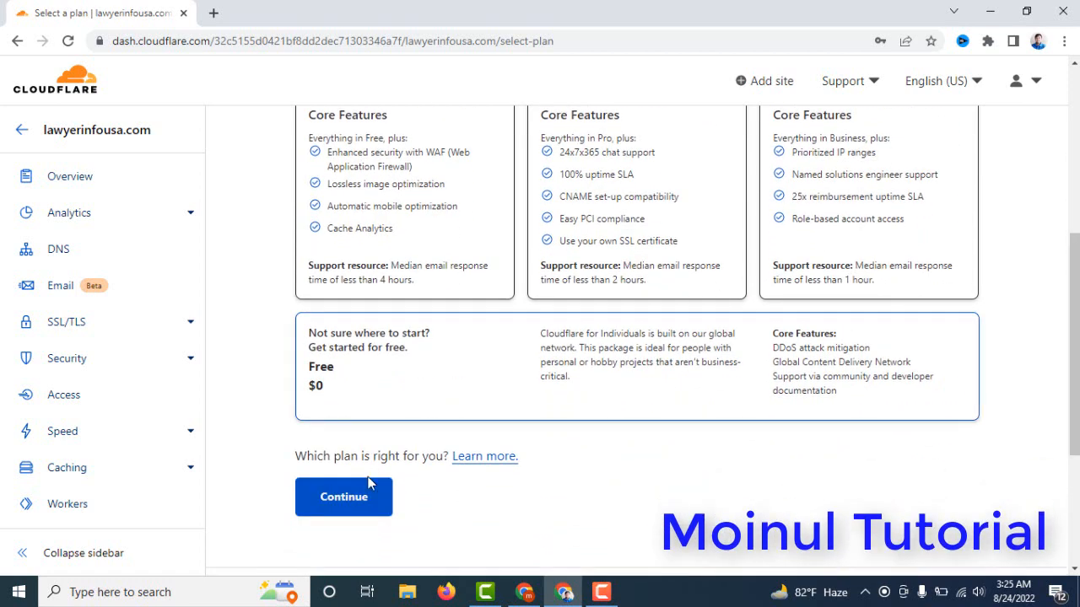
click(347, 499)
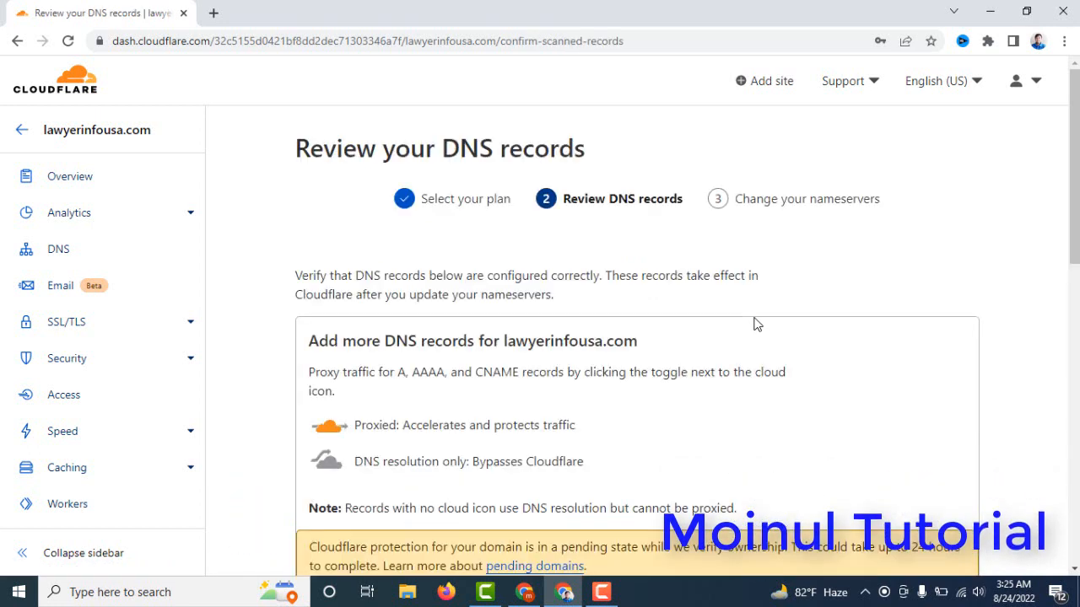
Step: Review and accept the scanned DNS records, then read the nameserver instructions down to Cloudflare's two nameservers
drag(1071, 150, 1069, 373)
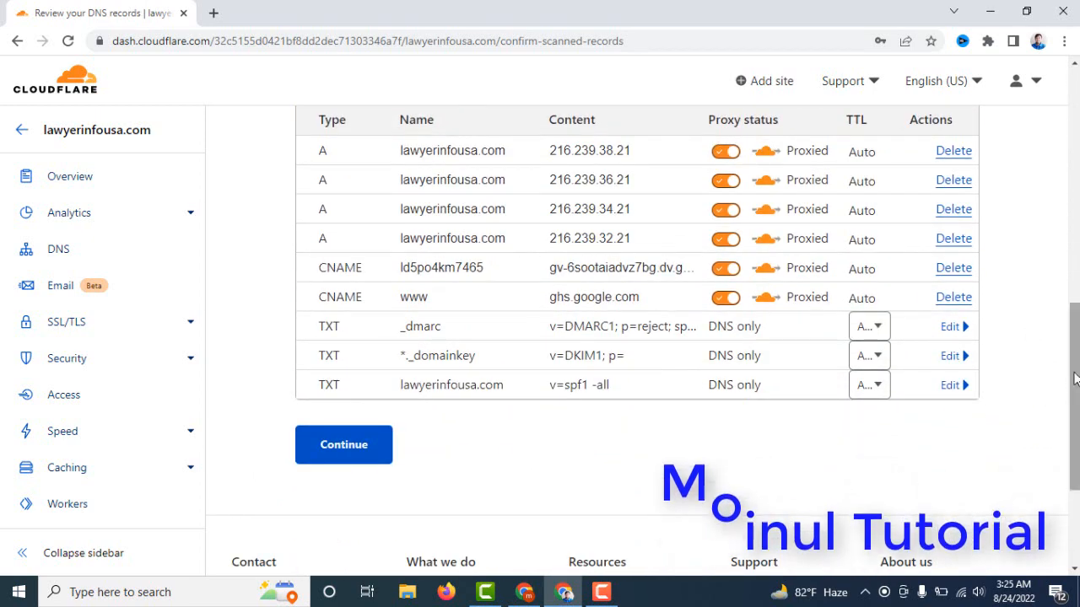
drag(1073, 376, 1075, 348)
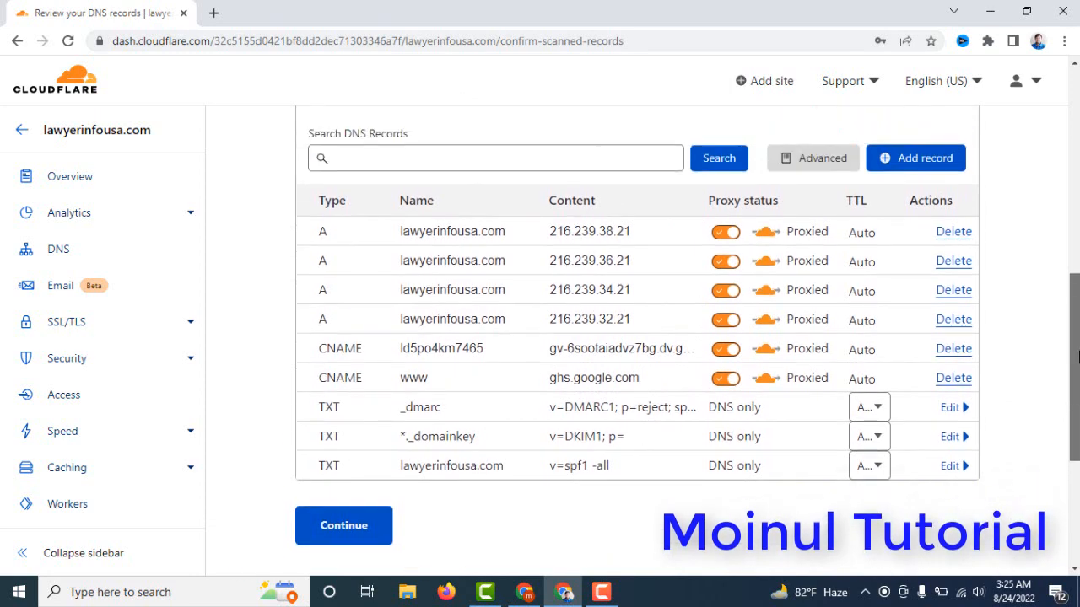
scroll(904, 378, down, 1)
click(348, 446)
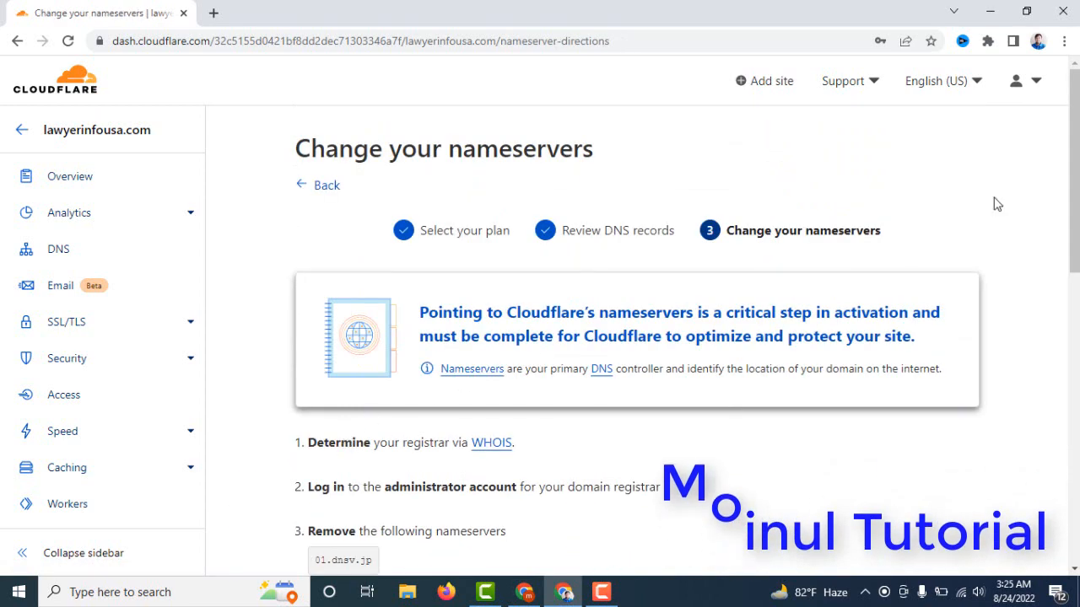
drag(1074, 153, 1074, 230)
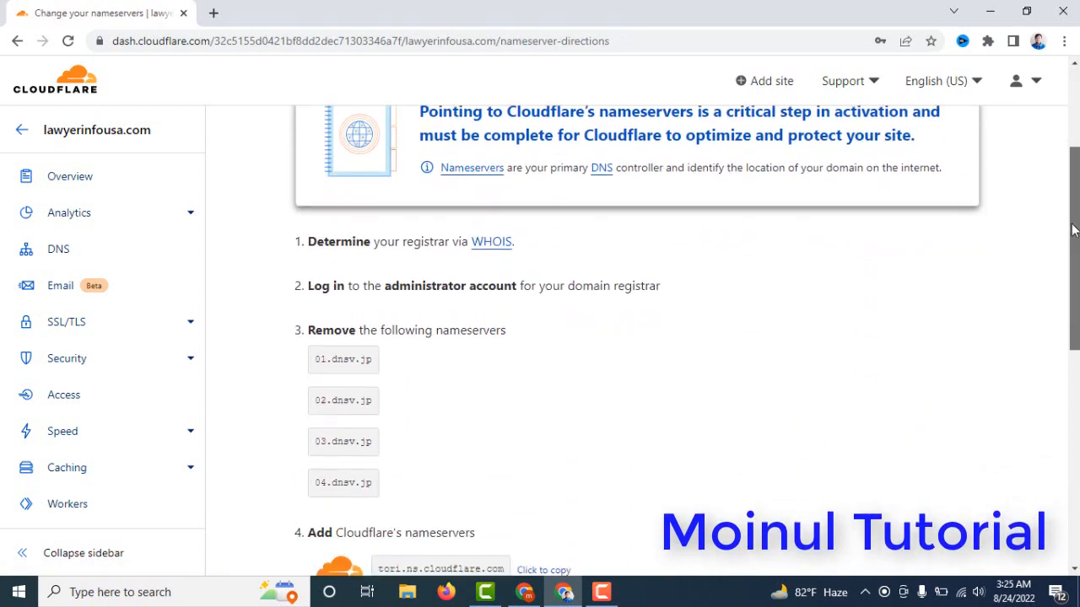
scroll(1074, 230, down, 1)
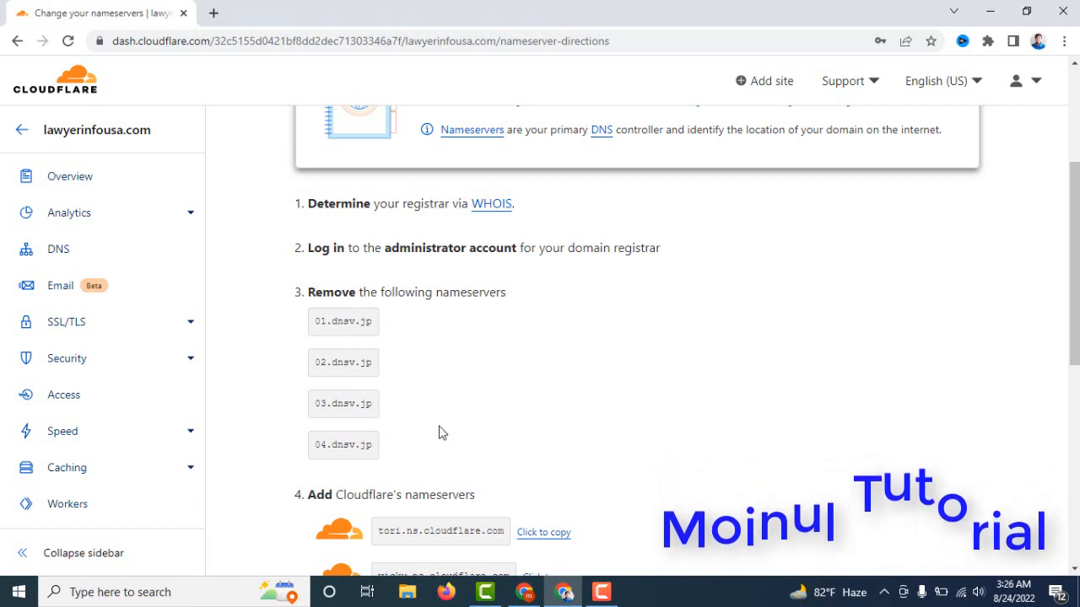
drag(1070, 287, 1070, 393)
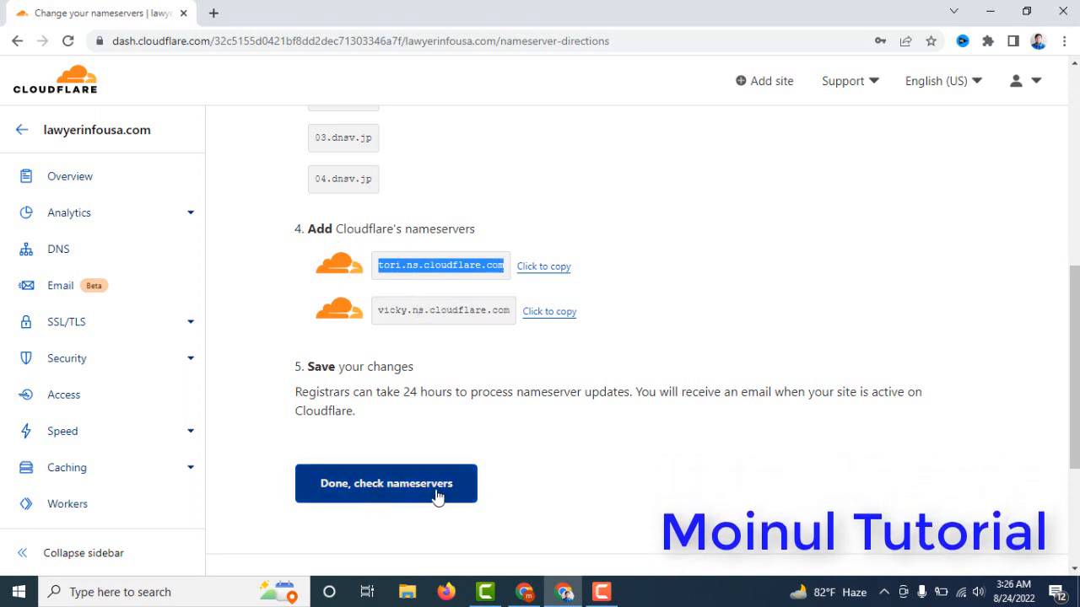
Step: Open my.web.z.com in a new browser tab and log in to the domain registrar account with the saved credentials
click(213, 14)
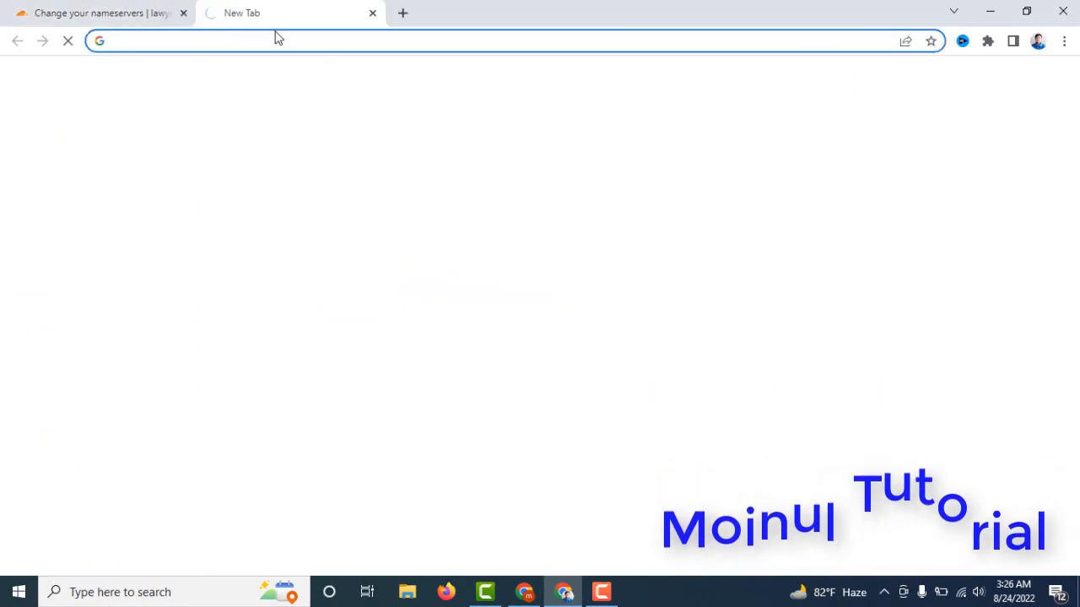
text(m)
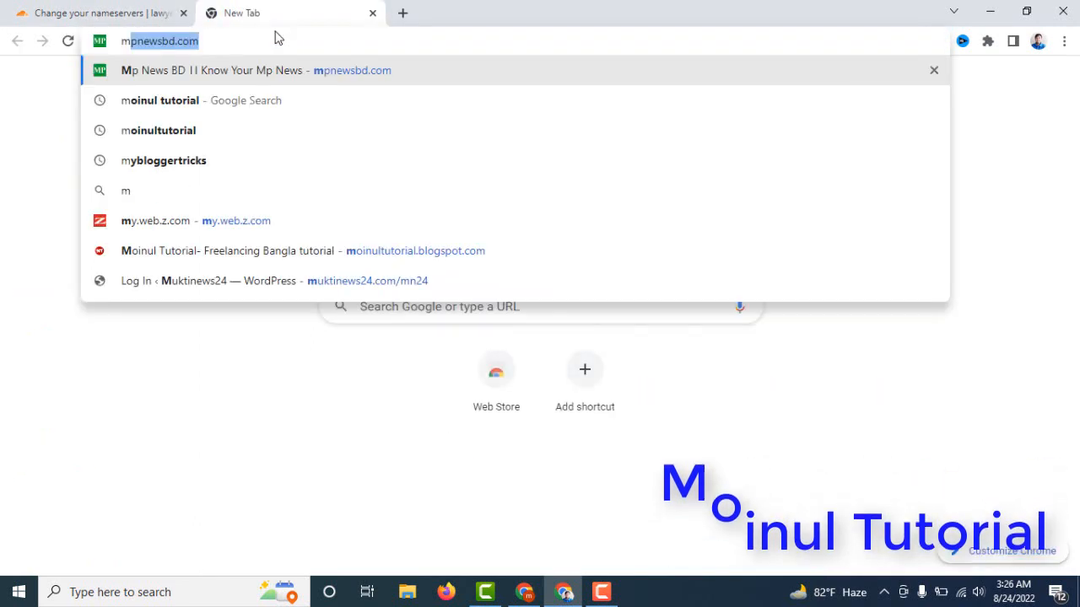
text(y)
click(204, 71)
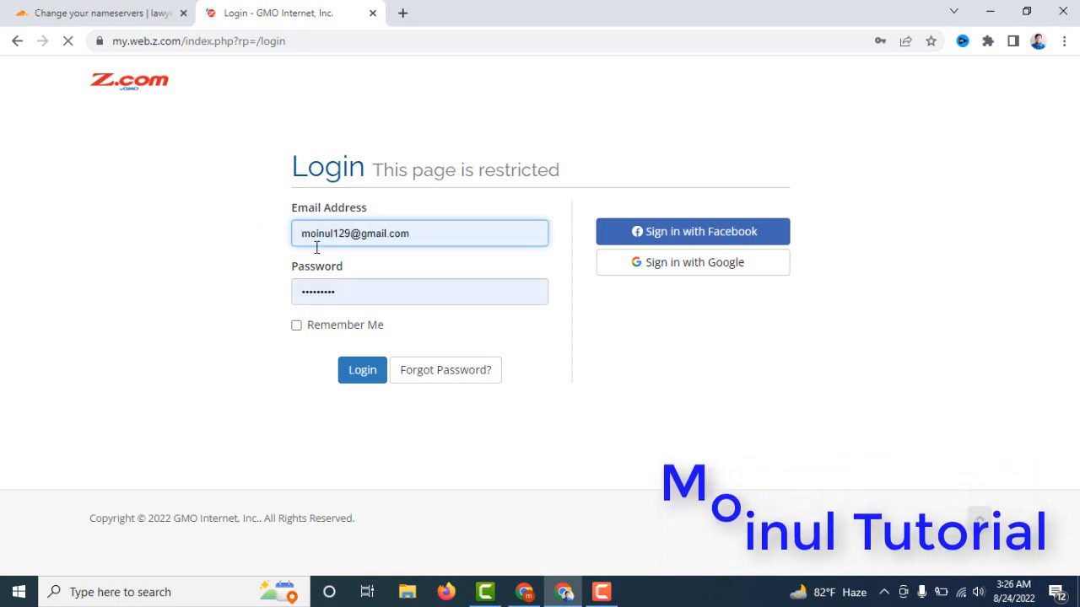
click(358, 375)
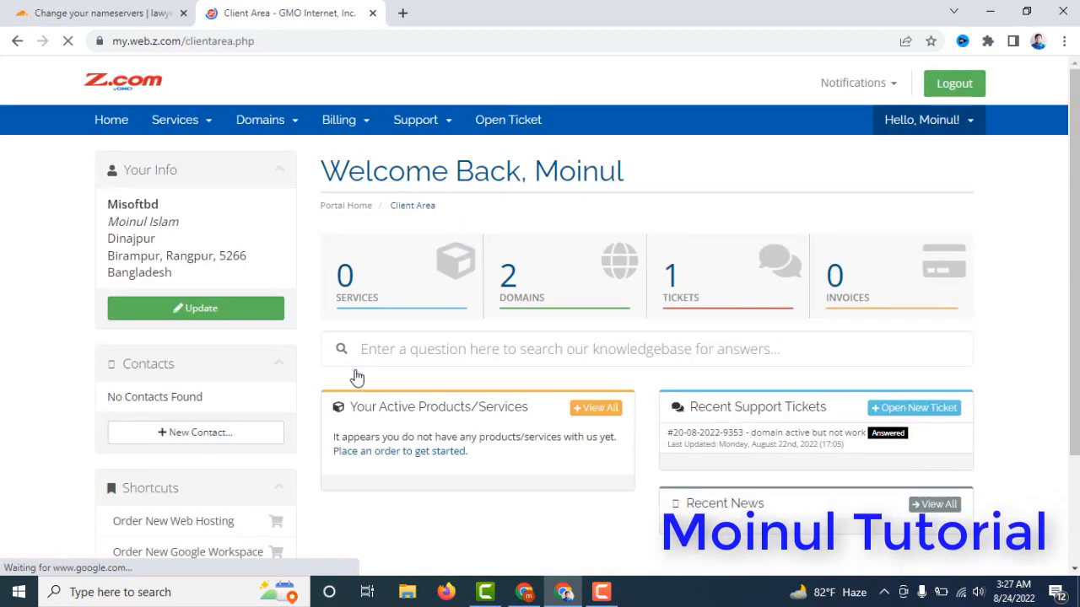
Step: Open the nameserver management page for lawyerinfousa.com from the registrar's domain list, dismissing the password offer
click(520, 310)
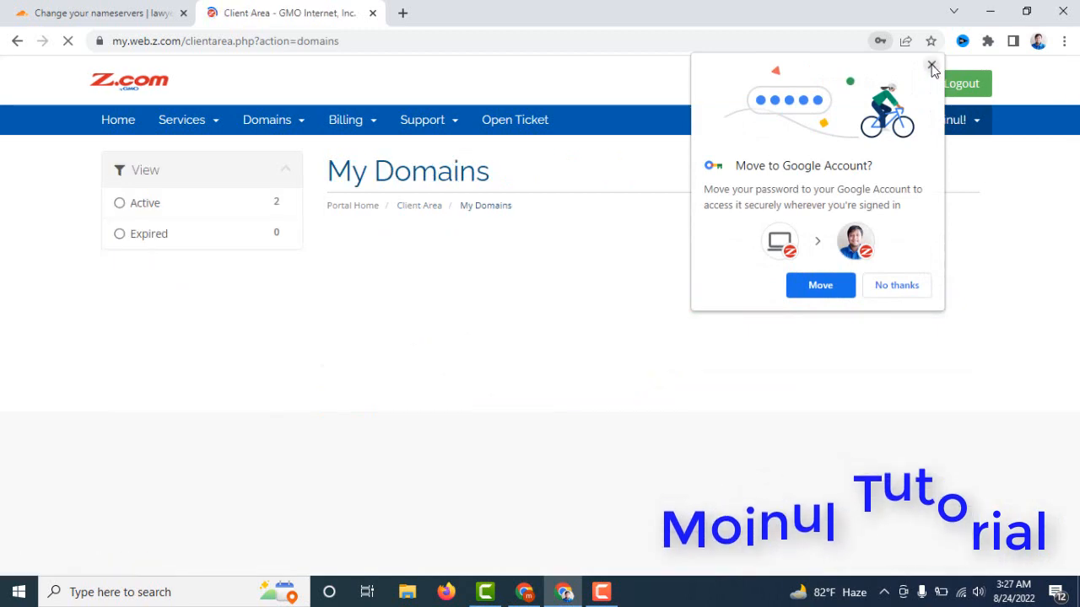
click(931, 64)
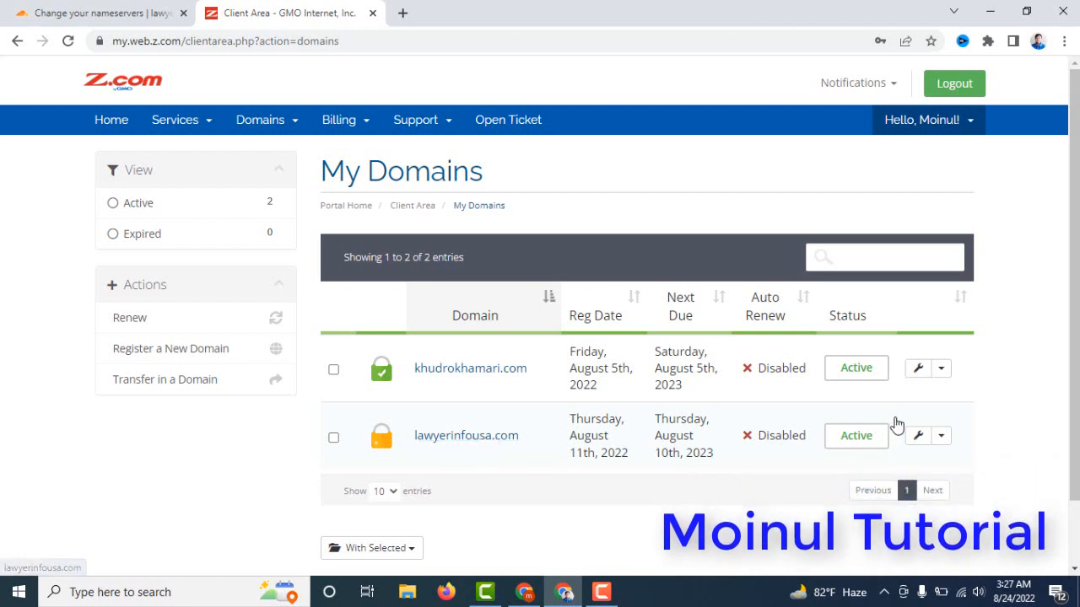
click(941, 438)
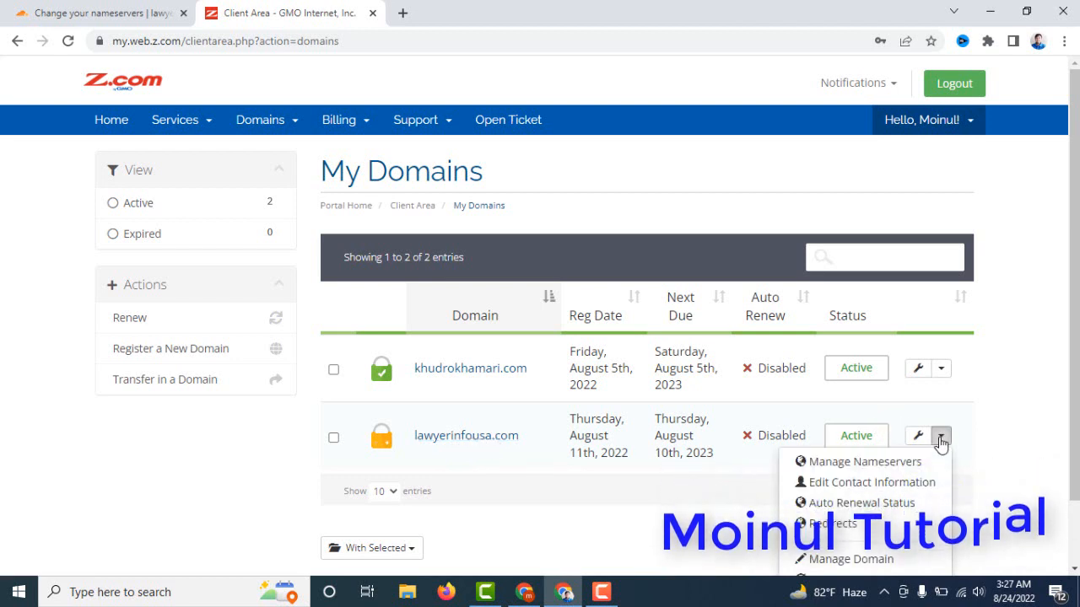
click(880, 466)
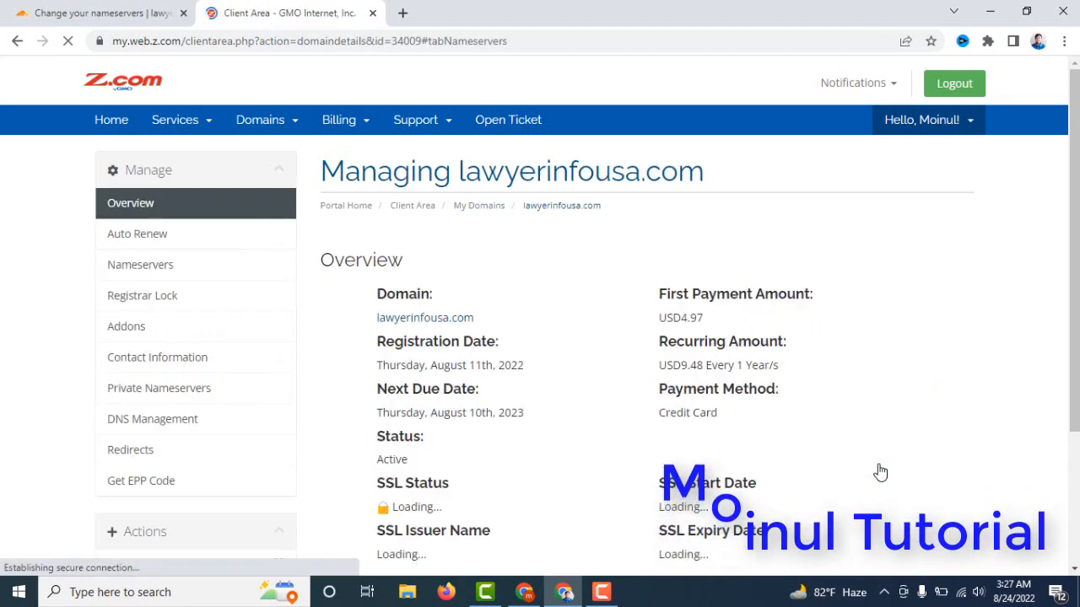
scroll(1072, 153, down, 2)
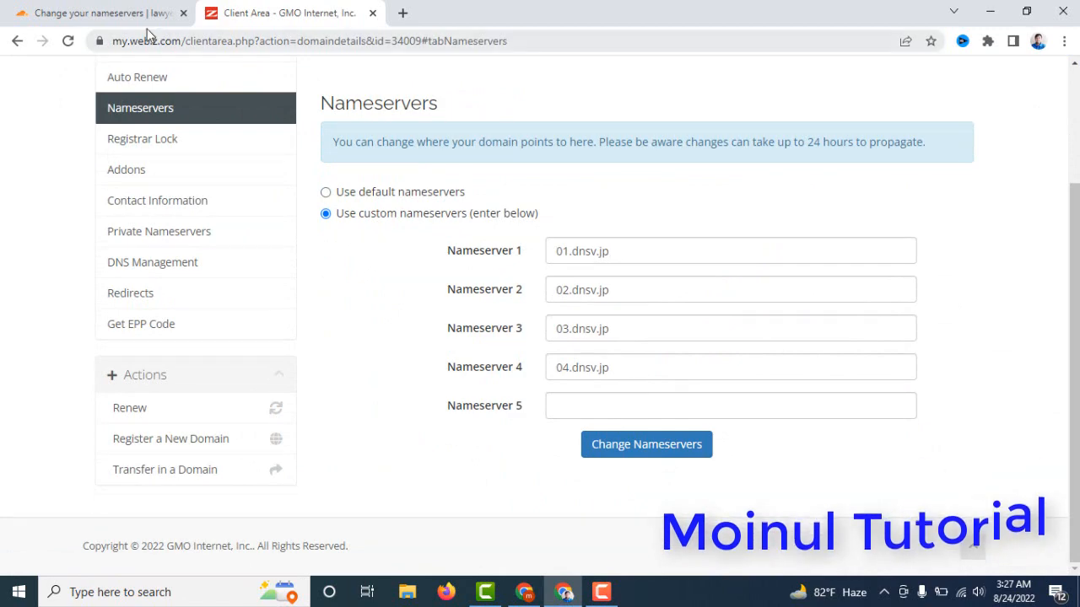
Step: Copy Cloudflare's first nameserver and set Nameserver 1 at the registrar to tori.ns.cloudflare.com
click(127, 14)
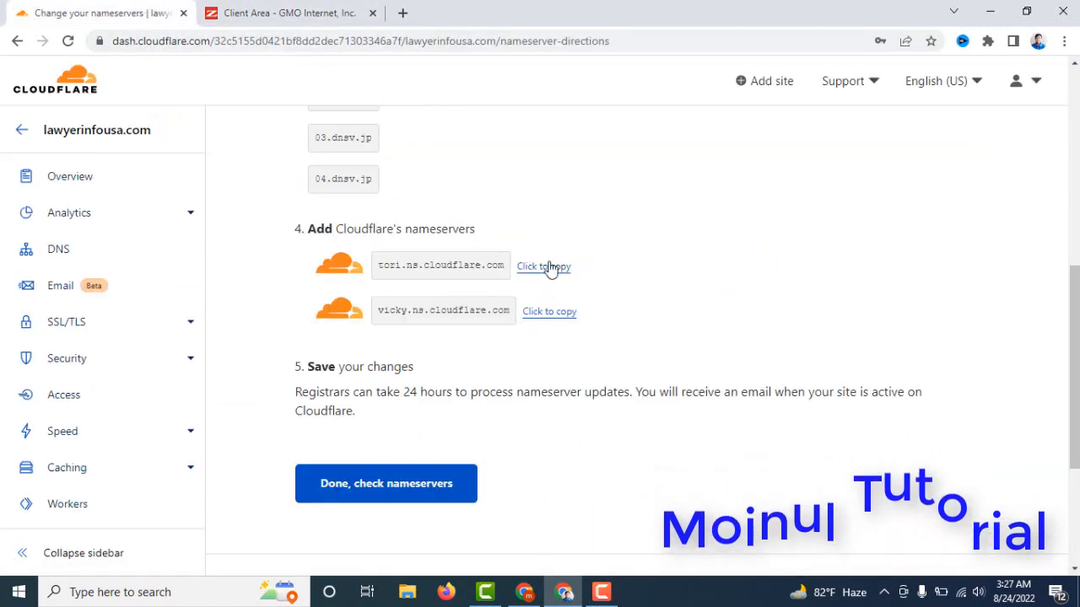
click(310, 14)
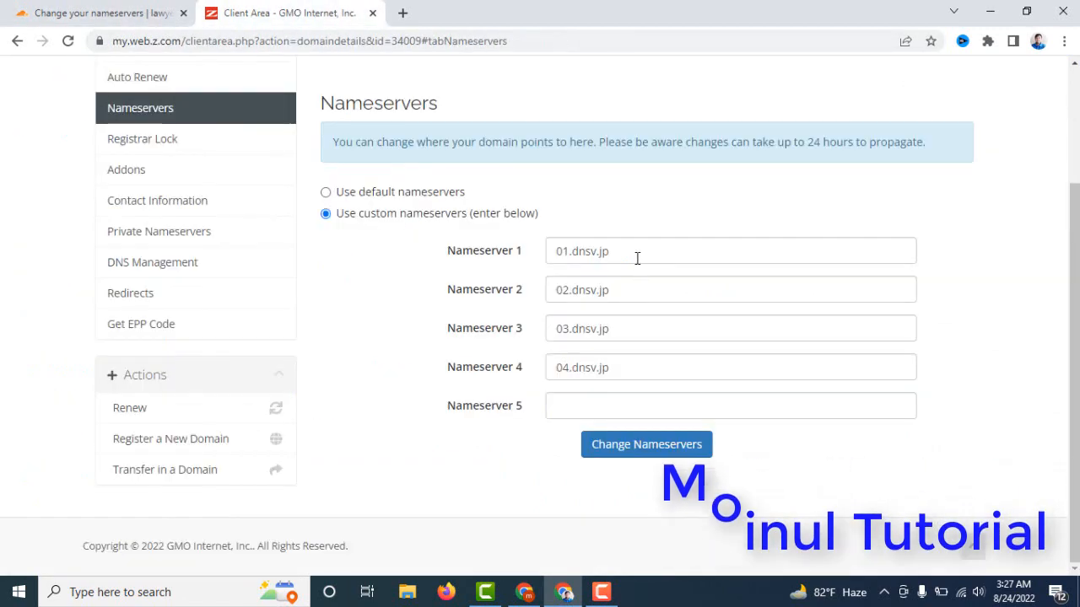
click(637, 259)
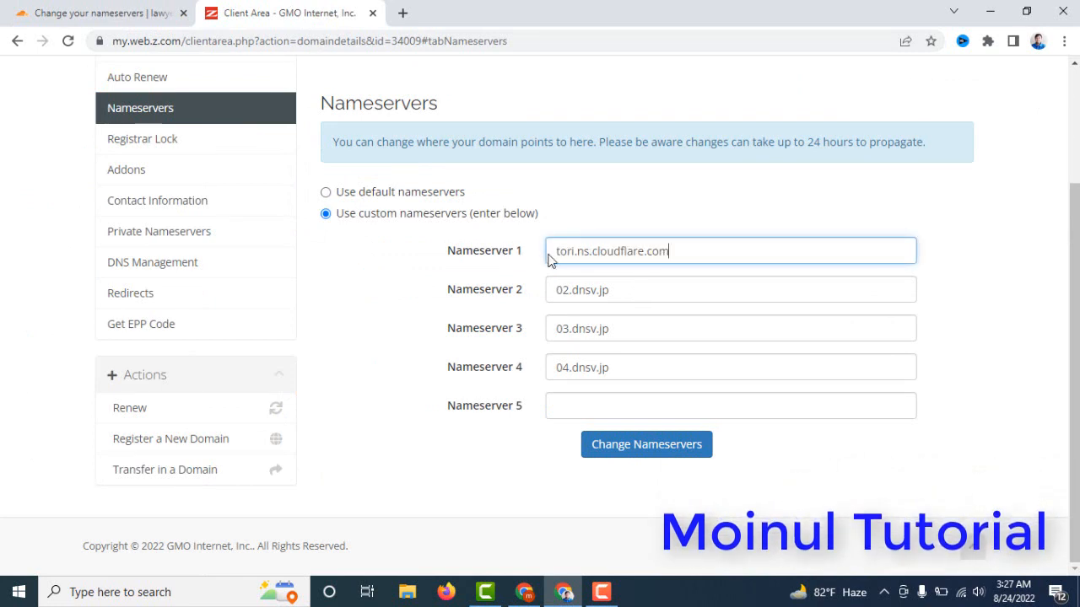
Step: Copy Cloudflare's second nameserver and set Nameserver 2 at the registrar to vicky.ns.cloudflare.com
click(105, 14)
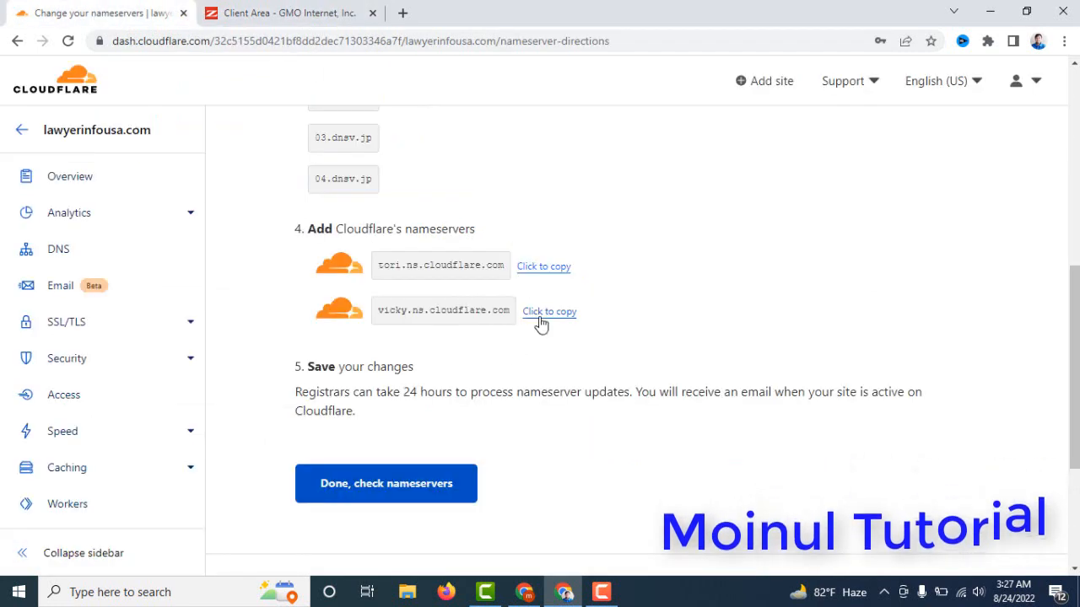
click(242, 18)
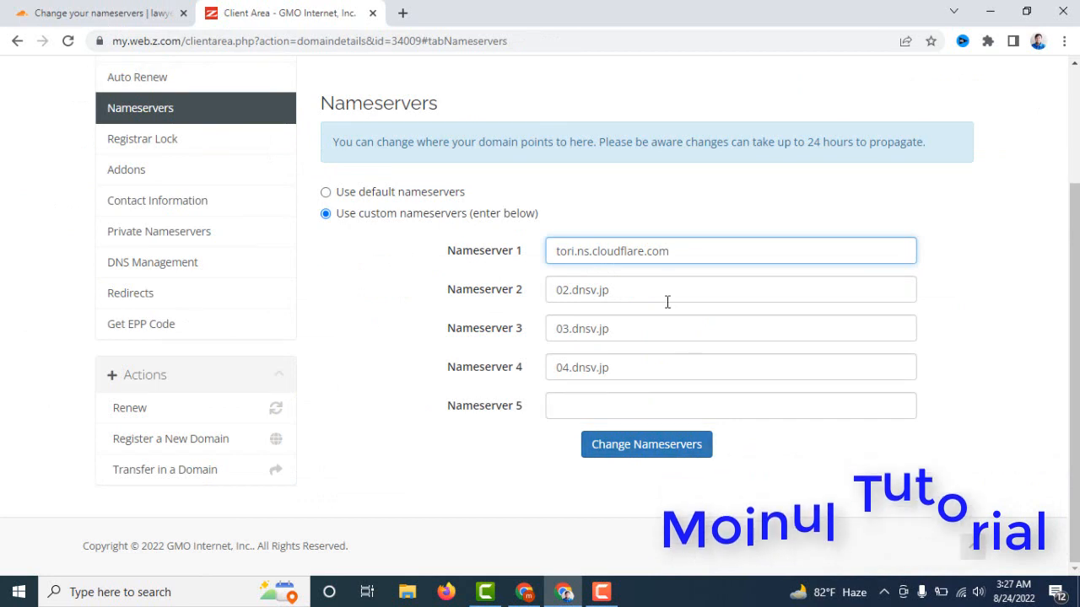
drag(638, 290, 496, 302)
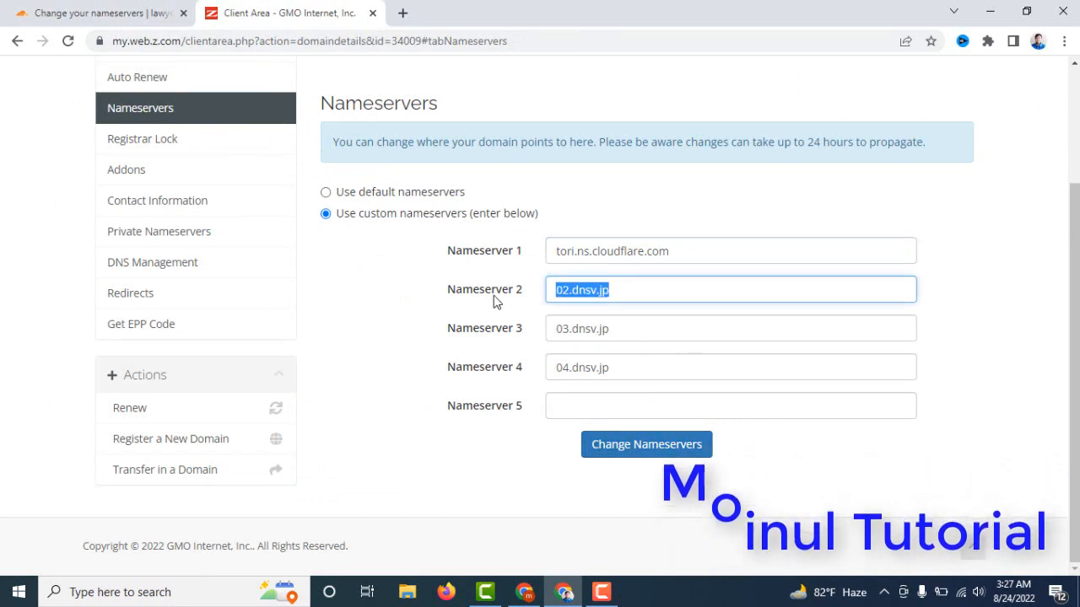
text(vicky.ns.cloudflare.com)
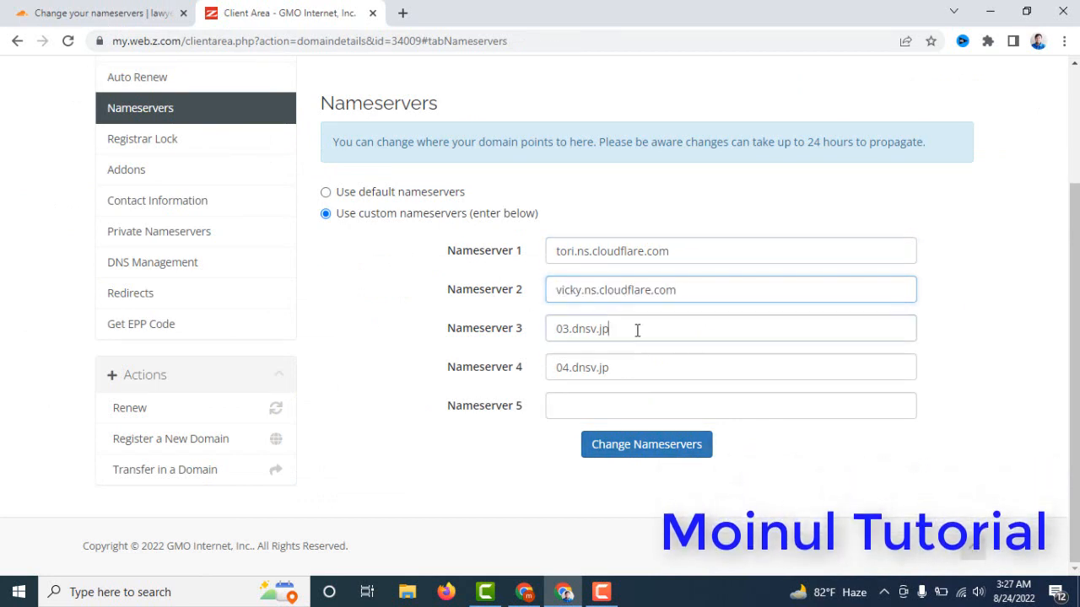
Step: Clear Nameserver 3 and Nameserver 4 at the registrar, then submit the nameserver changes
drag(637, 330, 512, 339)
key(BackSpace)
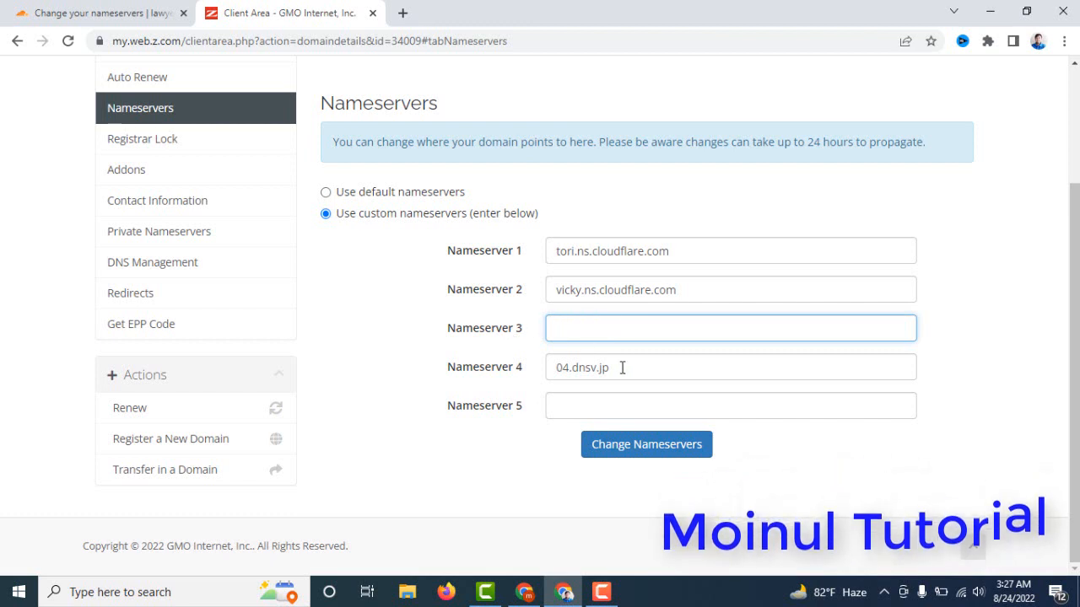
drag(622, 367, 539, 371)
key(BackSpace)
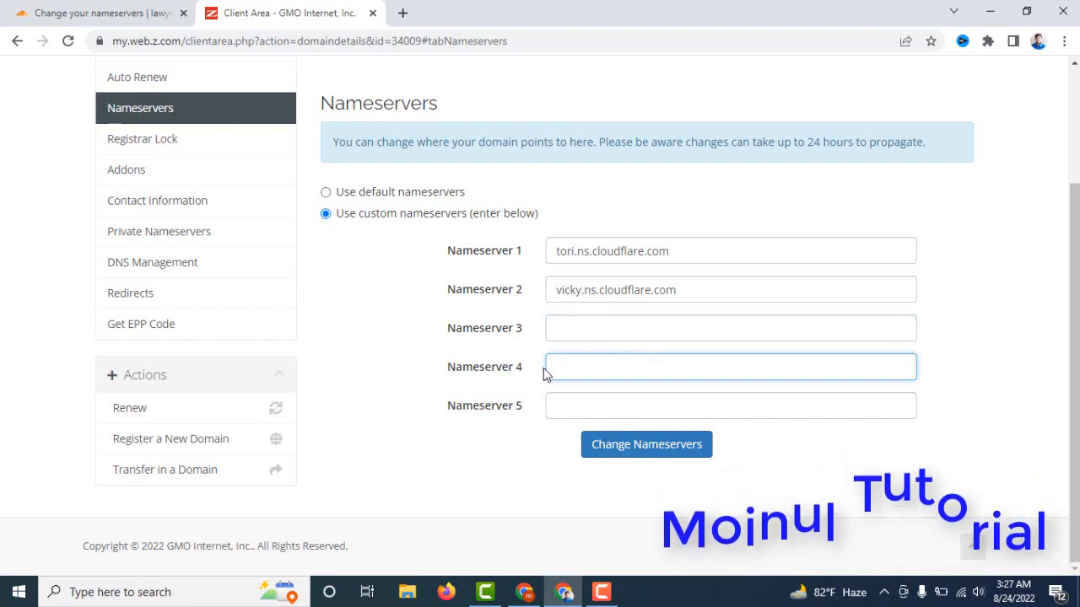
click(641, 453)
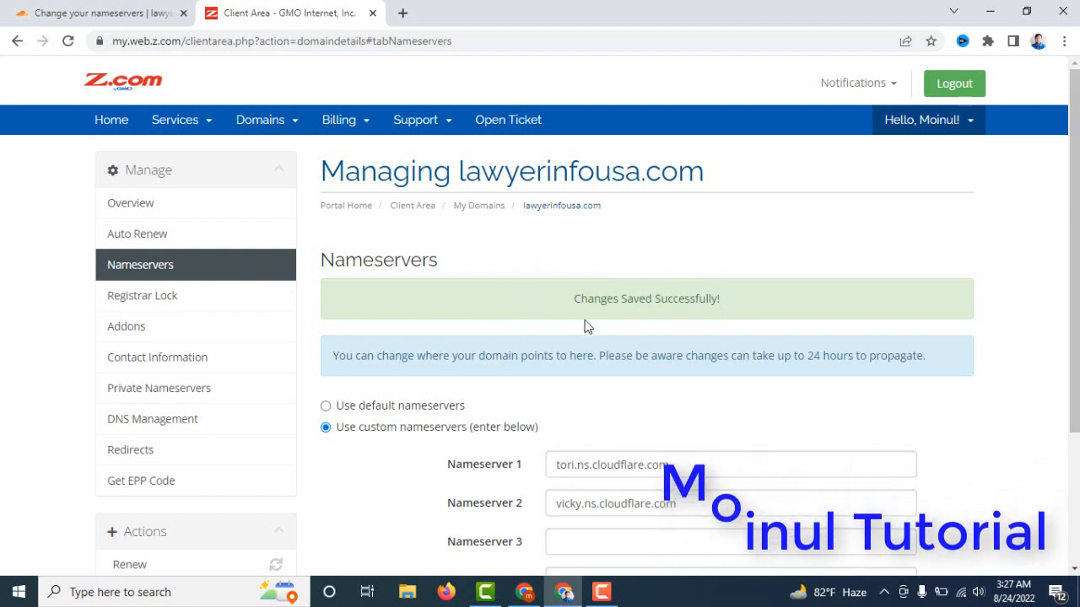
Step: Report the nameserver change as done in Cloudflare and review the configuration recommendations for Always Use HTTPS and Auto Minify
click(118, 14)
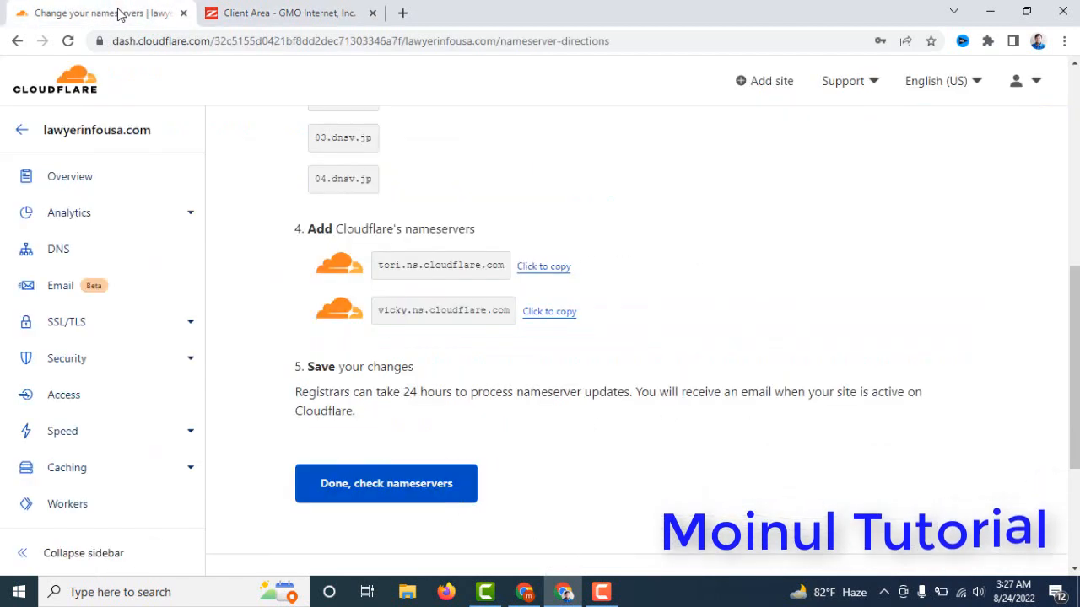
click(375, 487)
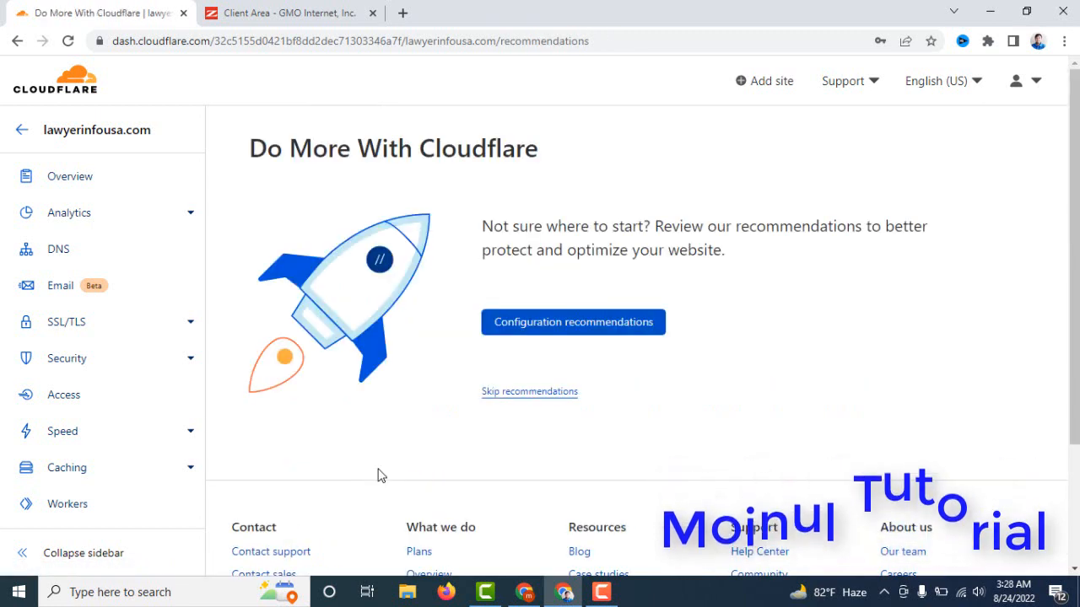
click(574, 323)
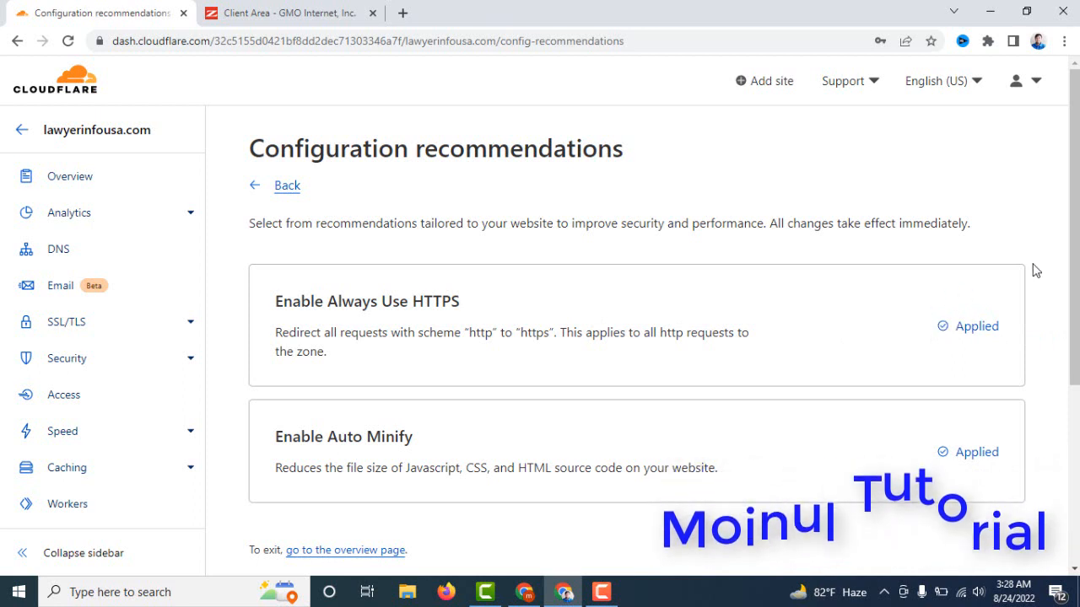
drag(1074, 285, 1074, 350)
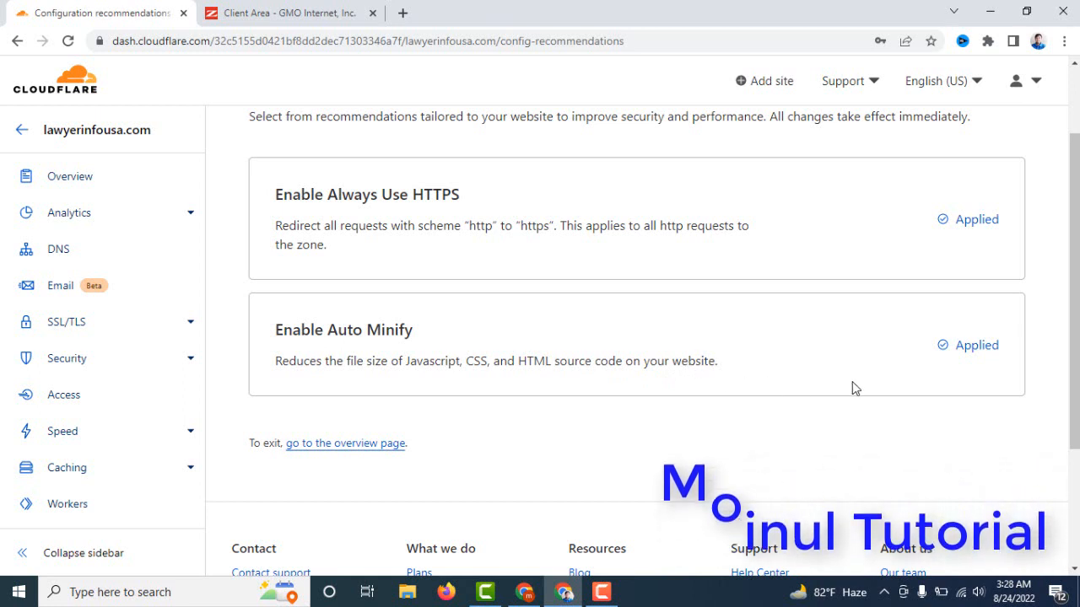
scroll(1074, 315, down, 1)
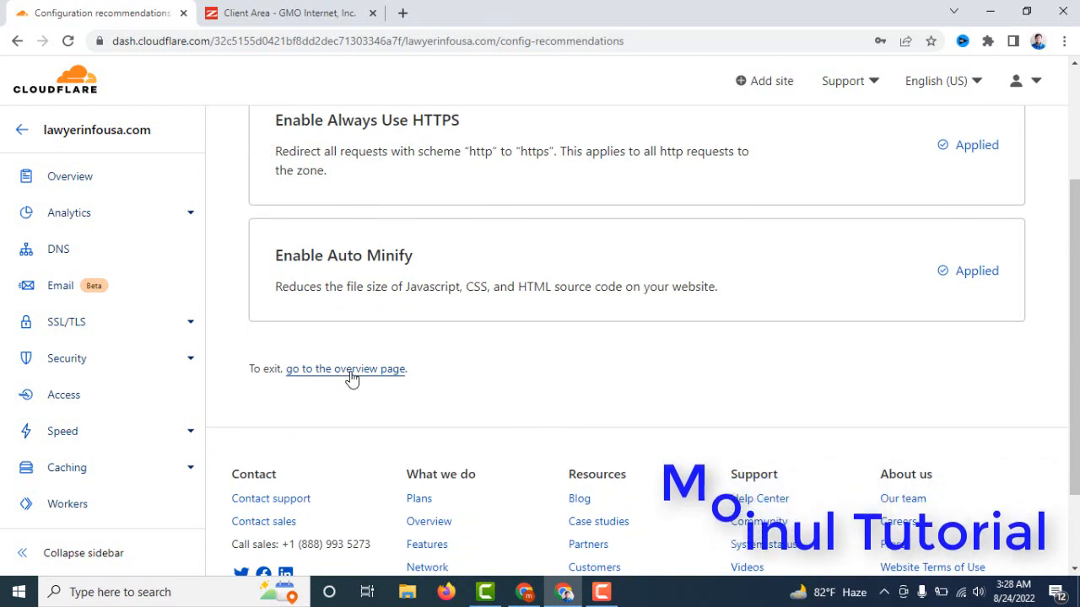
Step: Exit the recommendations to the domain's overview page and request a nameserver check
click(351, 374)
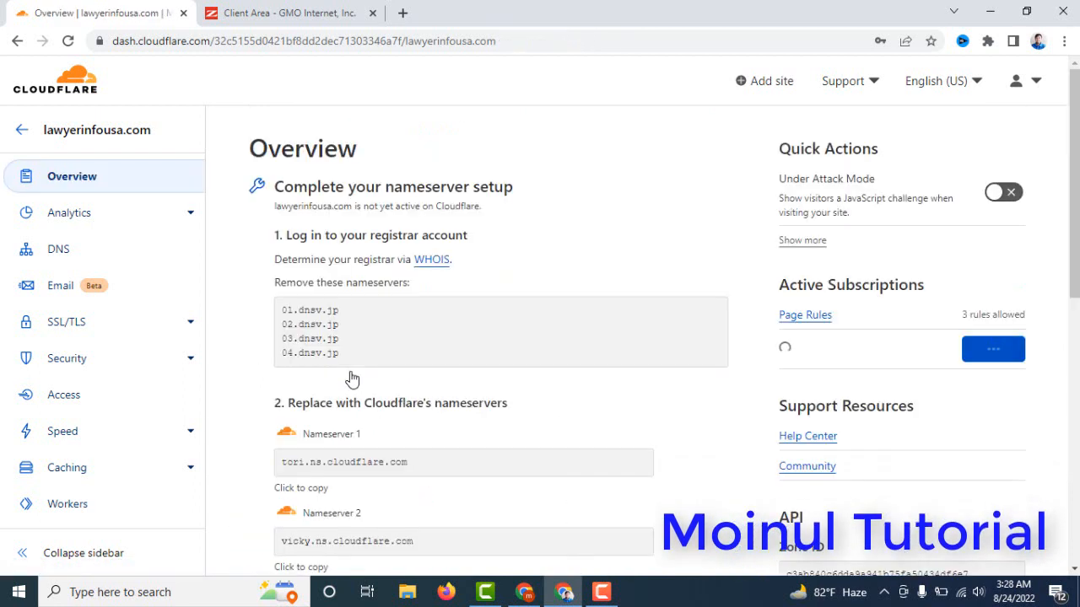
scroll(1076, 287, down, 1)
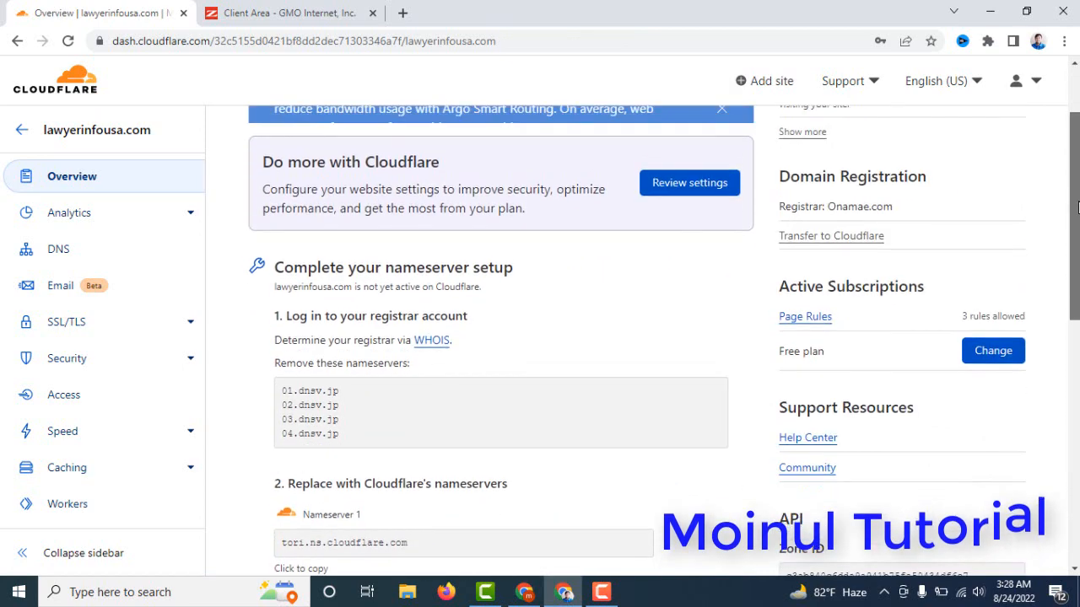
scroll(1076, 287, down, 5)
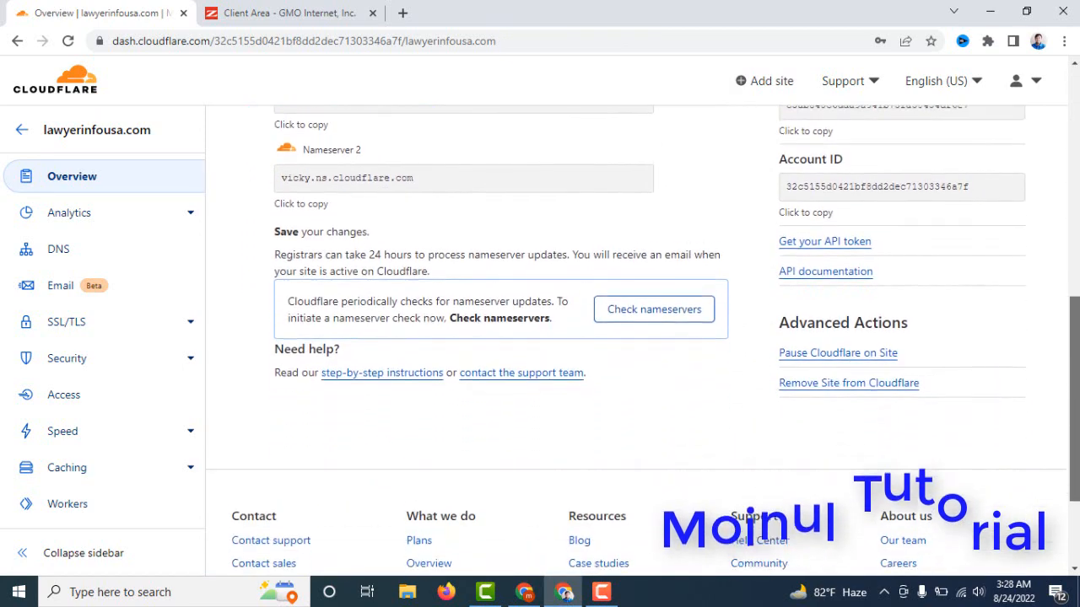
scroll(1076, 287, down, 1)
click(638, 288)
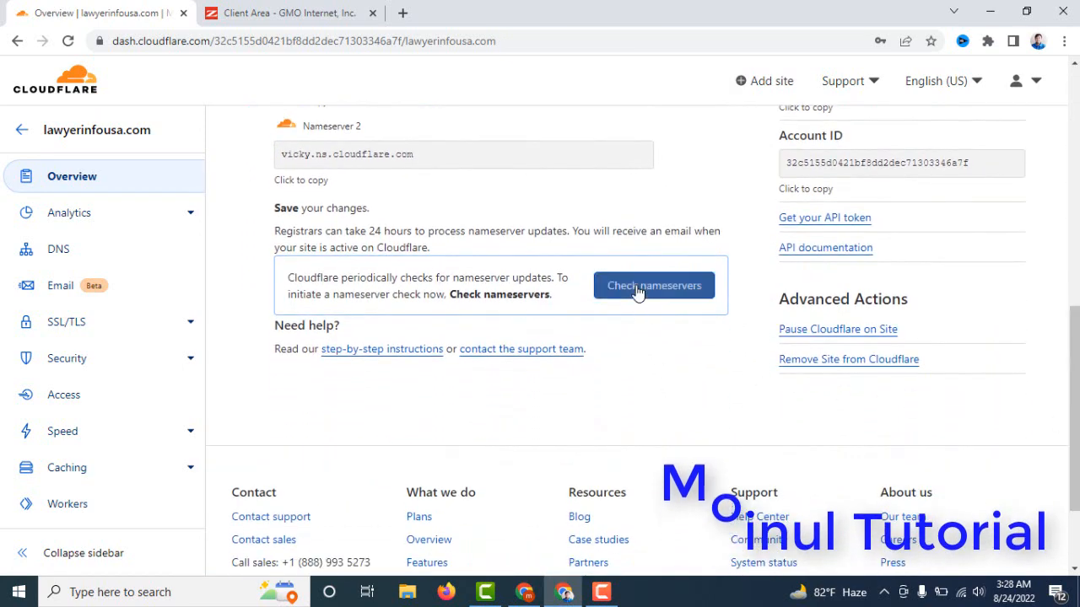
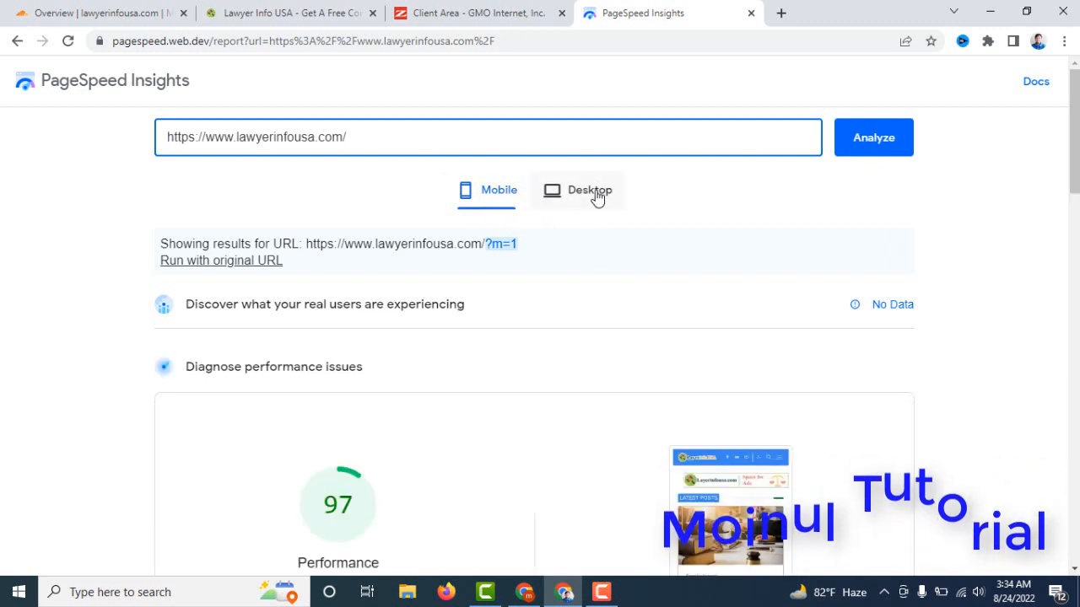
scroll(675, 319, down, 2)
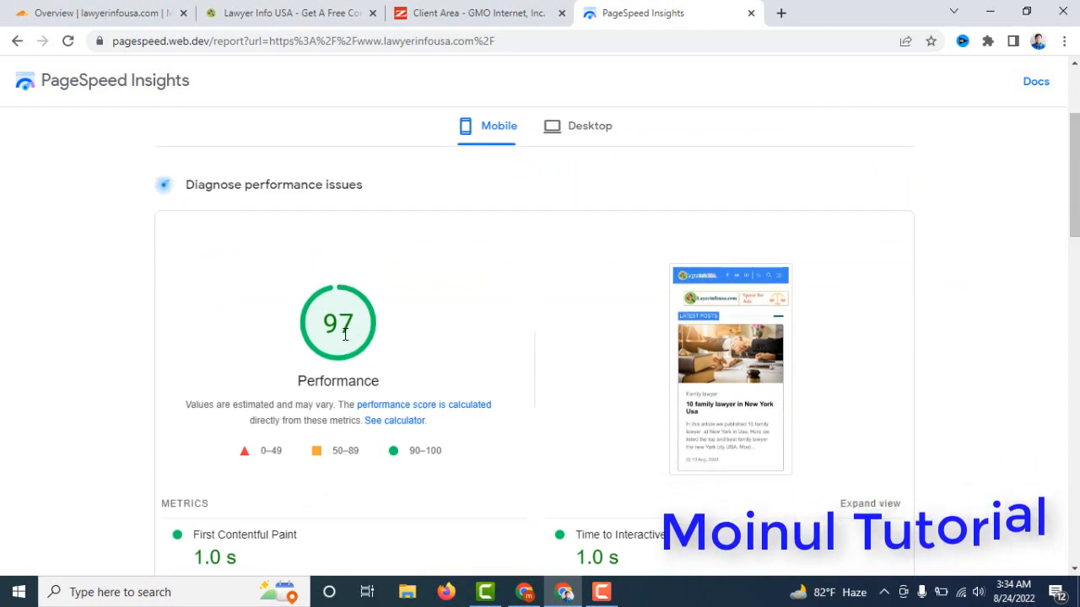
click(588, 135)
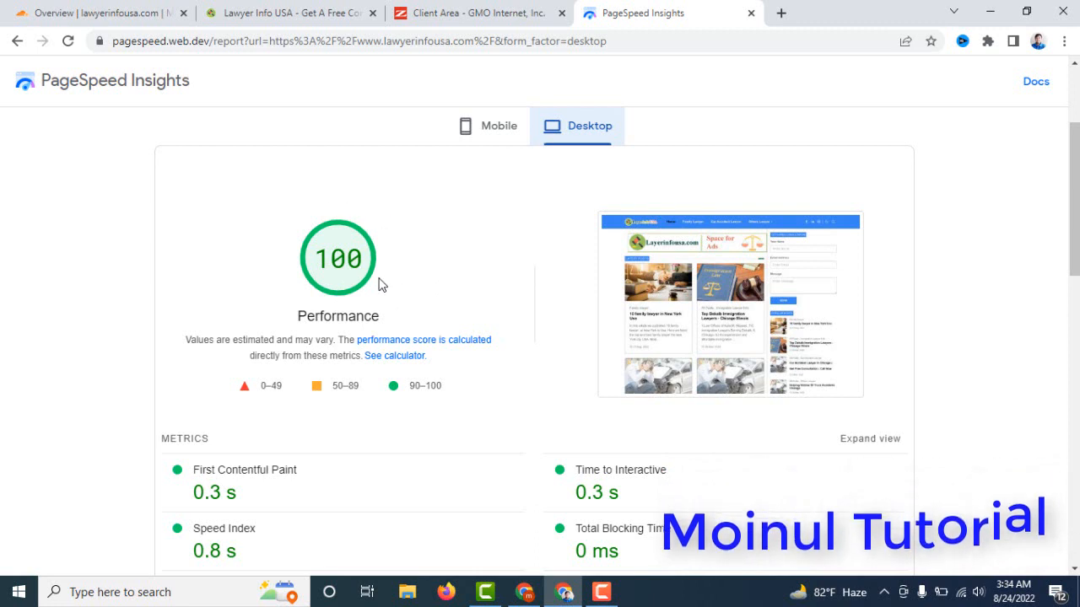
click(494, 135)
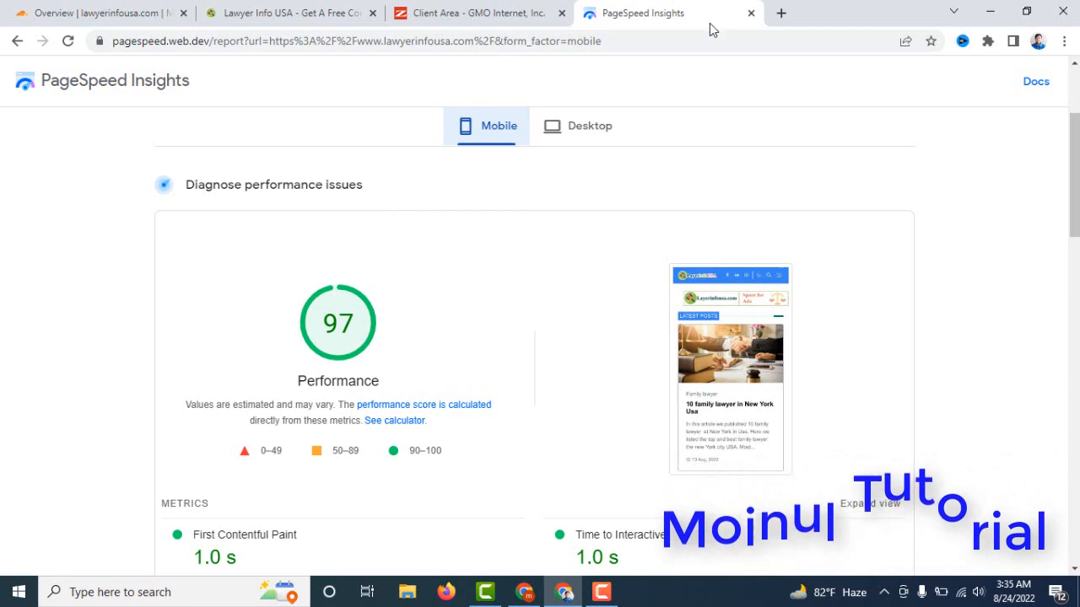
click(750, 14)
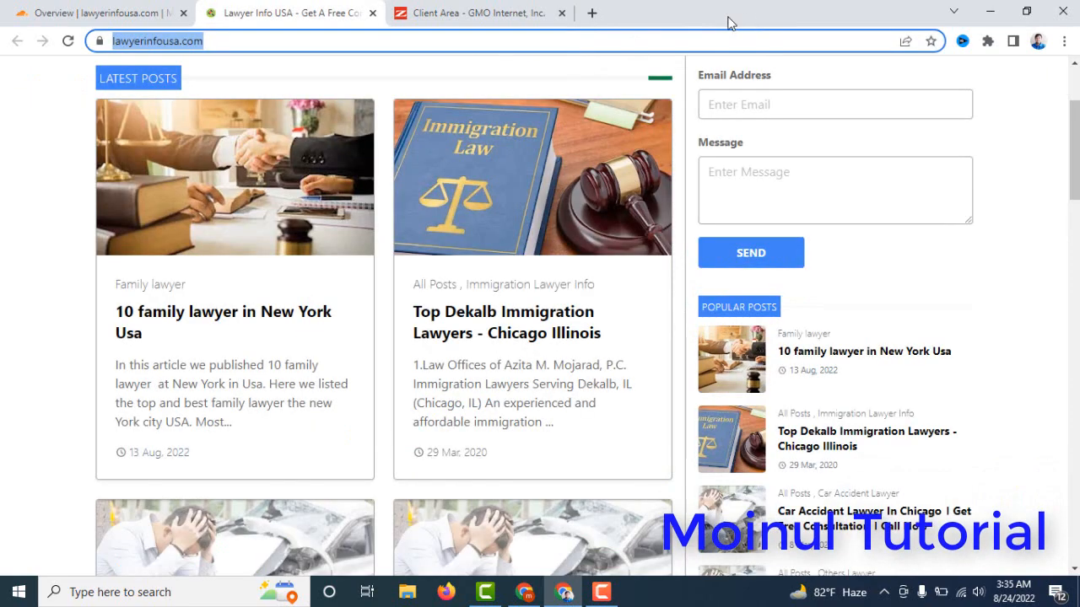
Step: Search for "web informer" in a new browser tab and open the Website Informer site
click(591, 13)
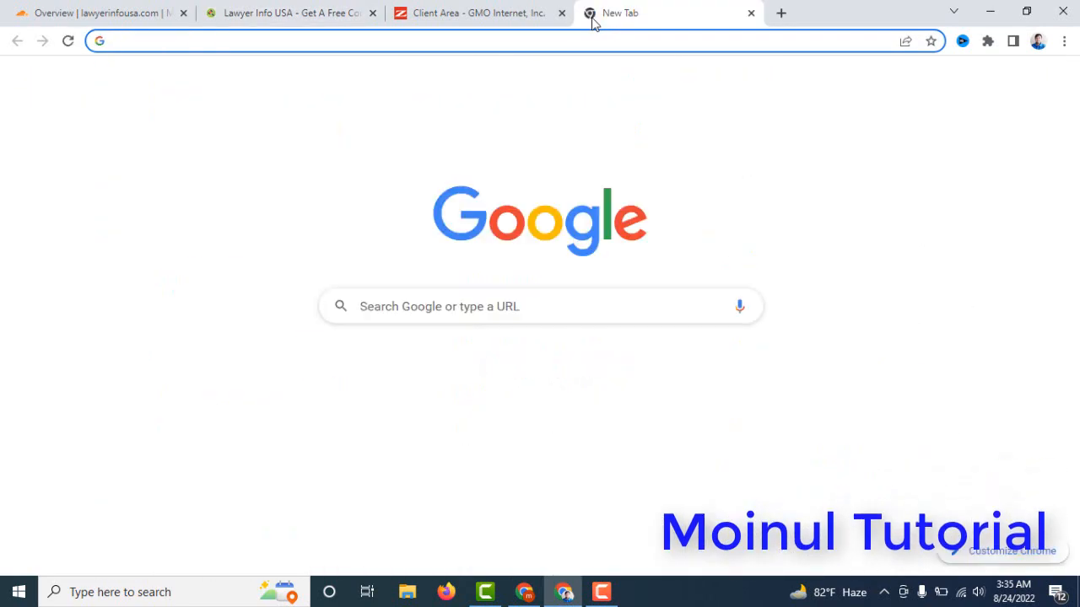
text(web inf)
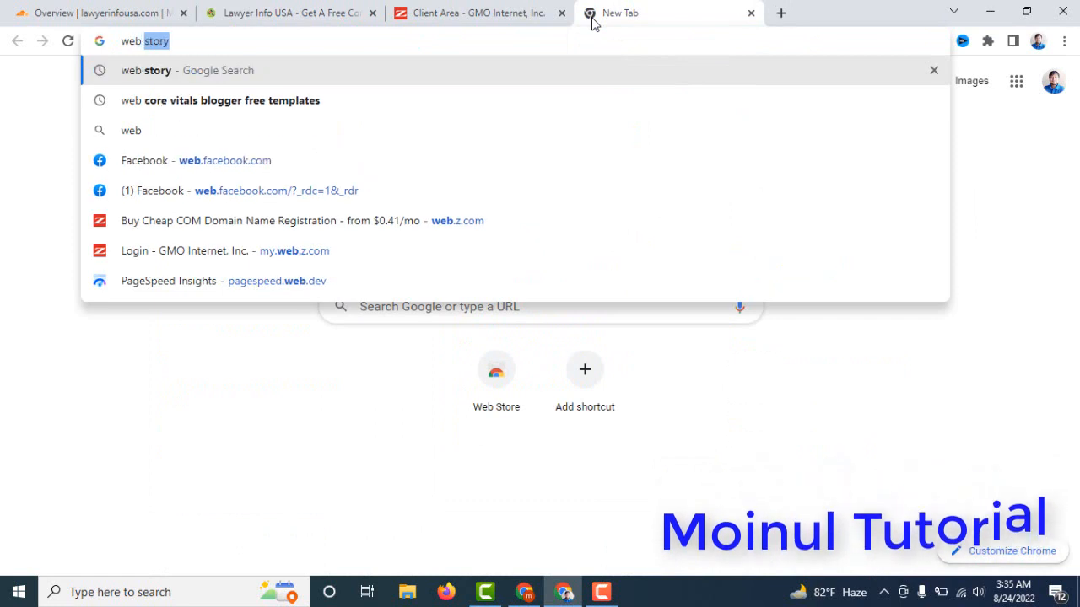
text(o)
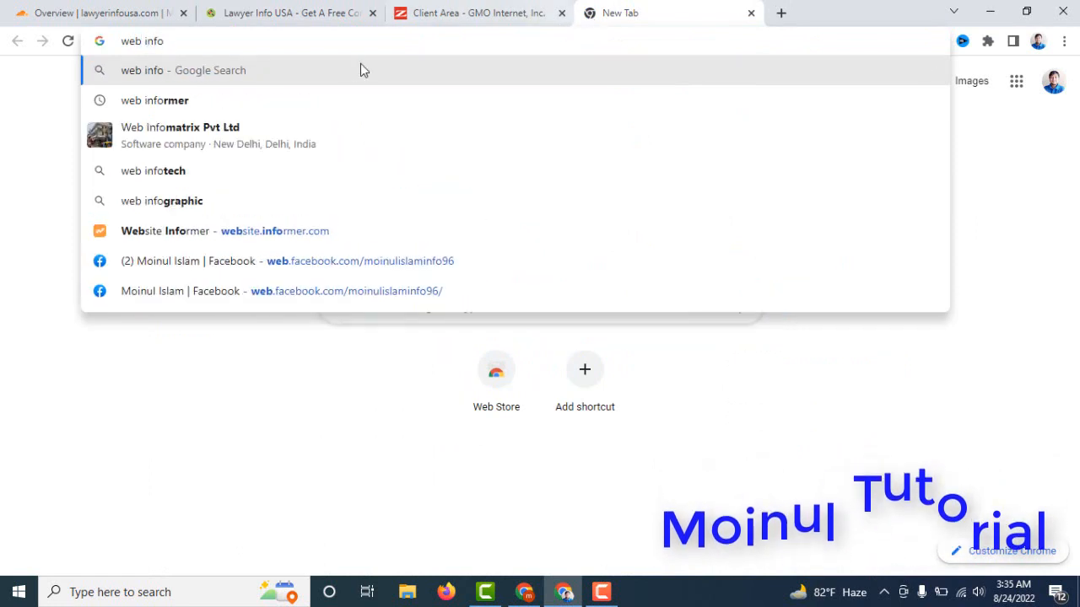
click(155, 108)
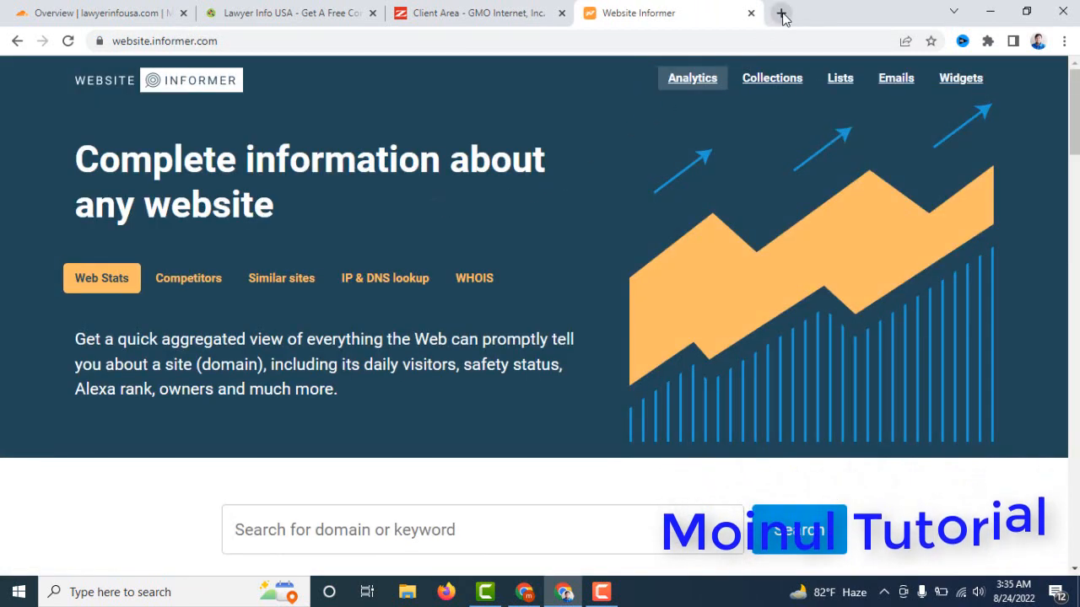
Step: Enter prothomalo.com as the address in another new browser tab and copy it without loading the site
click(782, 14)
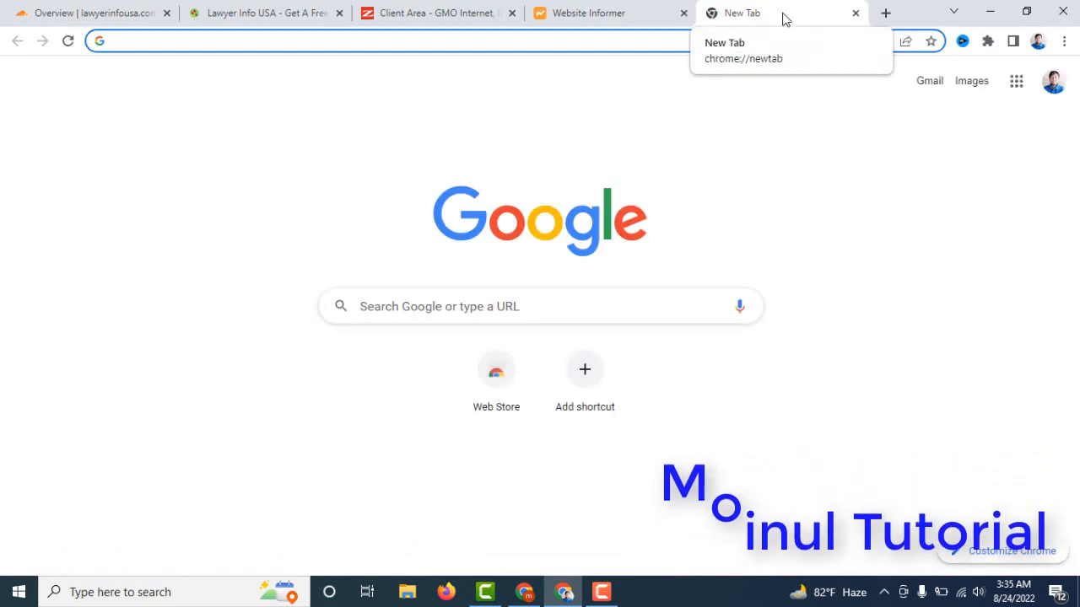
text(prothomalo.com)
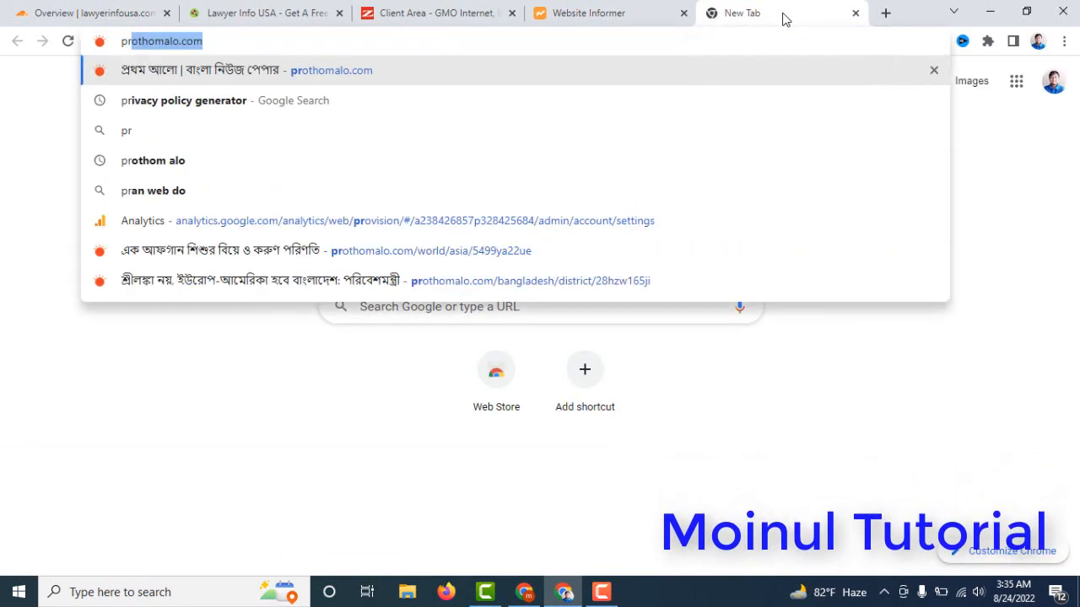
key(Right)
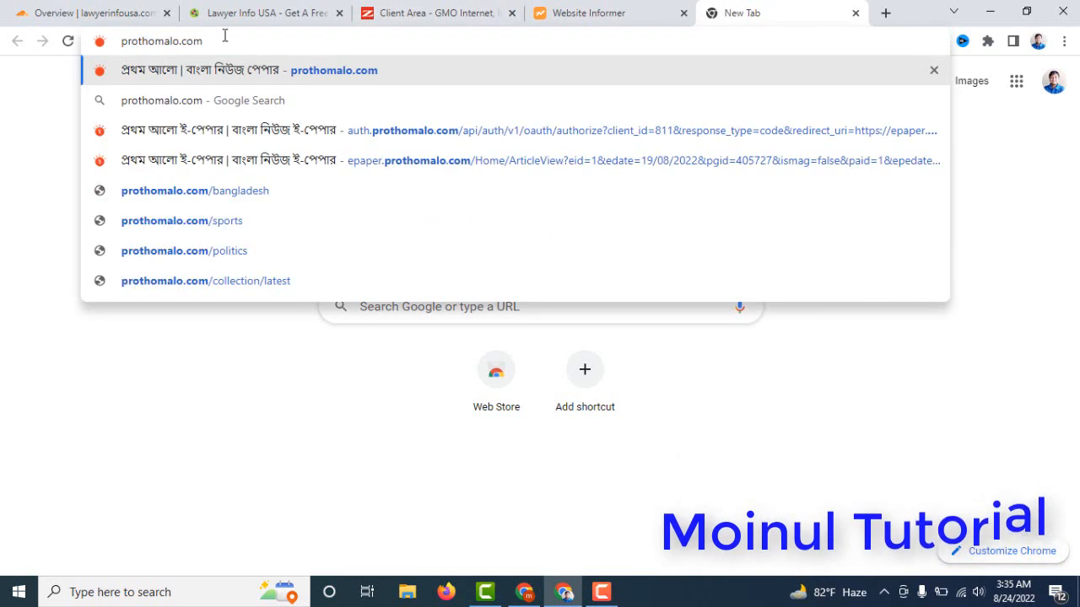
click(221, 40)
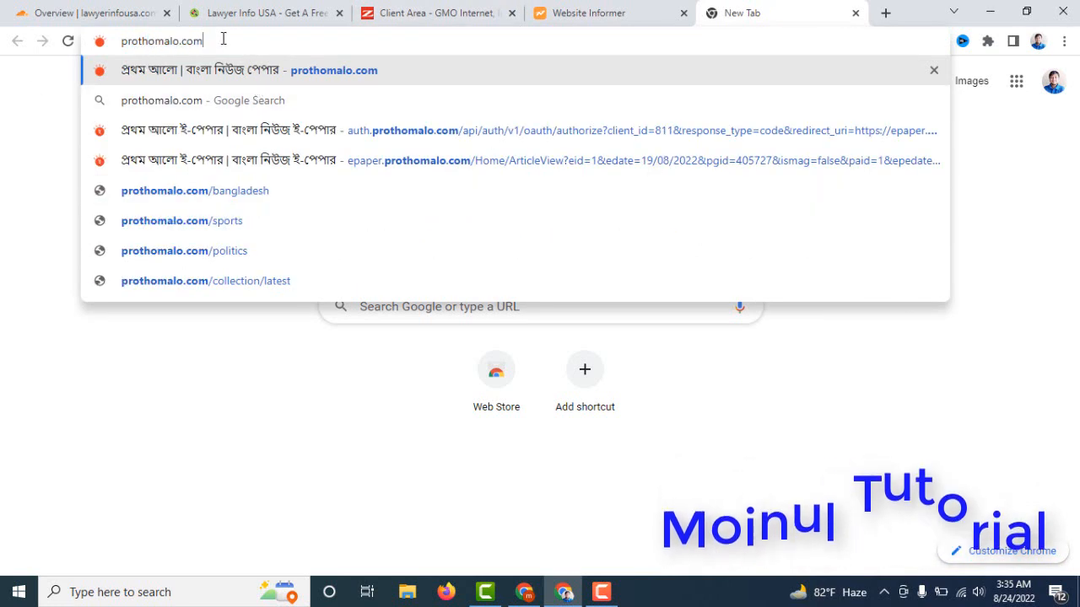
key(ctrl+a)
right_click(135, 45)
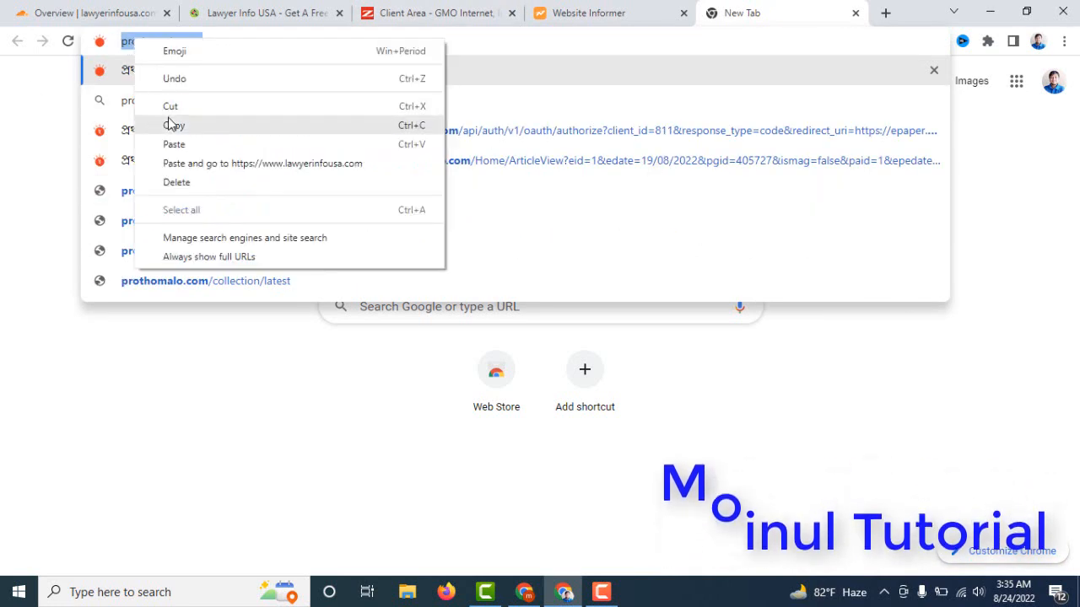
click(171, 125)
Step: Look up the copied prothomalo.com address on Website Informer and examine its hosting company and DNS details
click(582, 13)
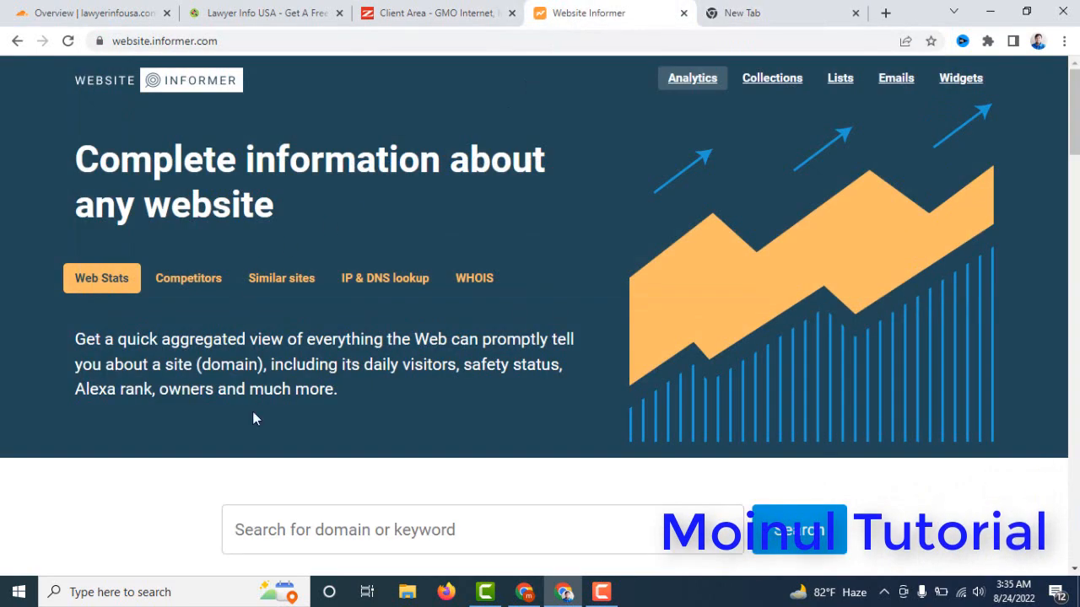
click(259, 530)
key(ctrl+v)
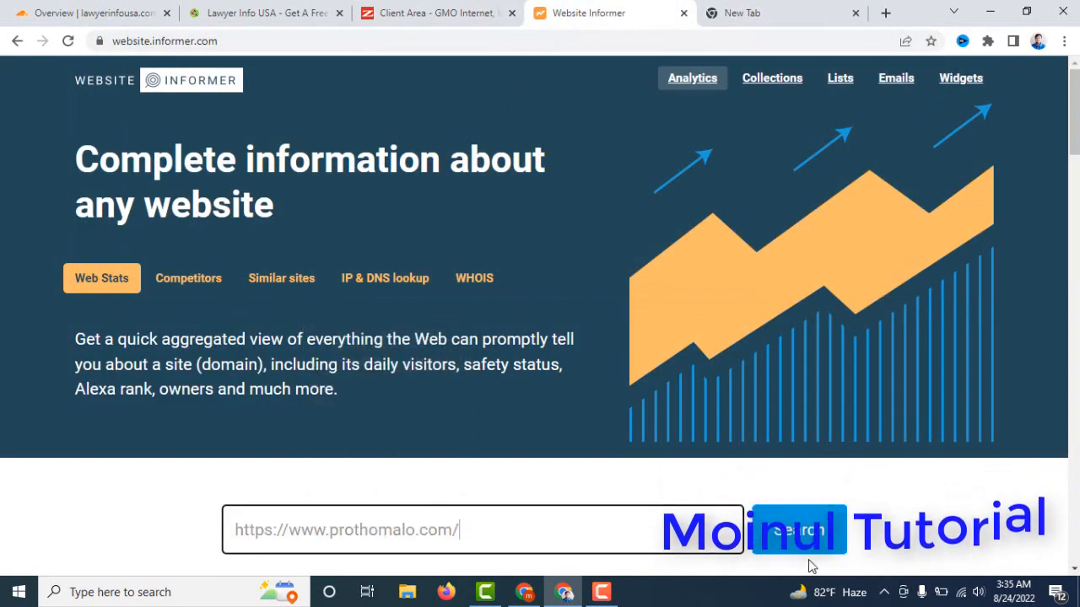
click(822, 538)
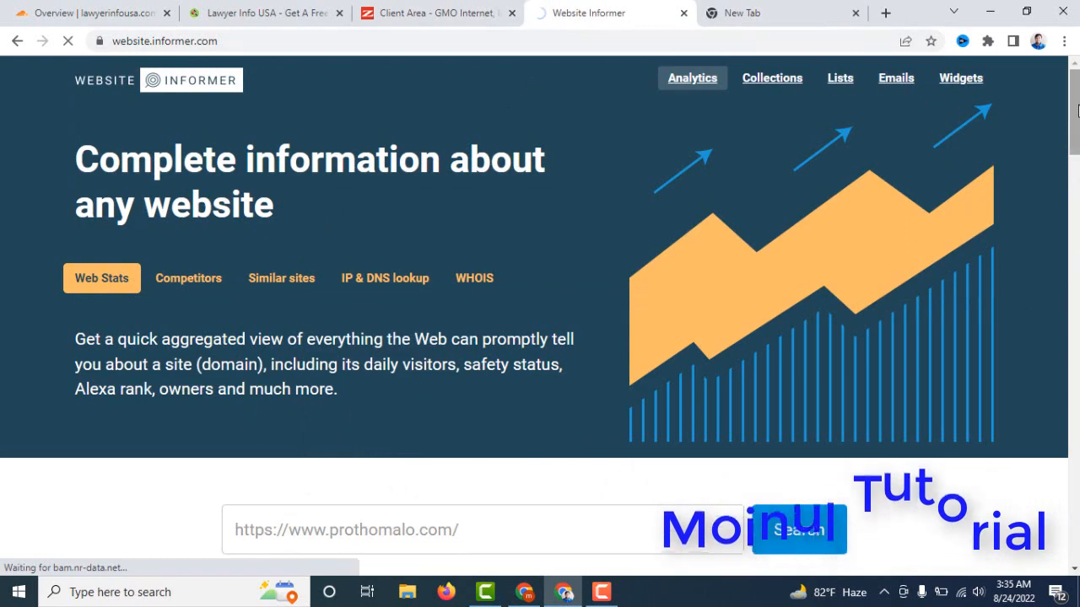
drag(1077, 110, 1077, 154)
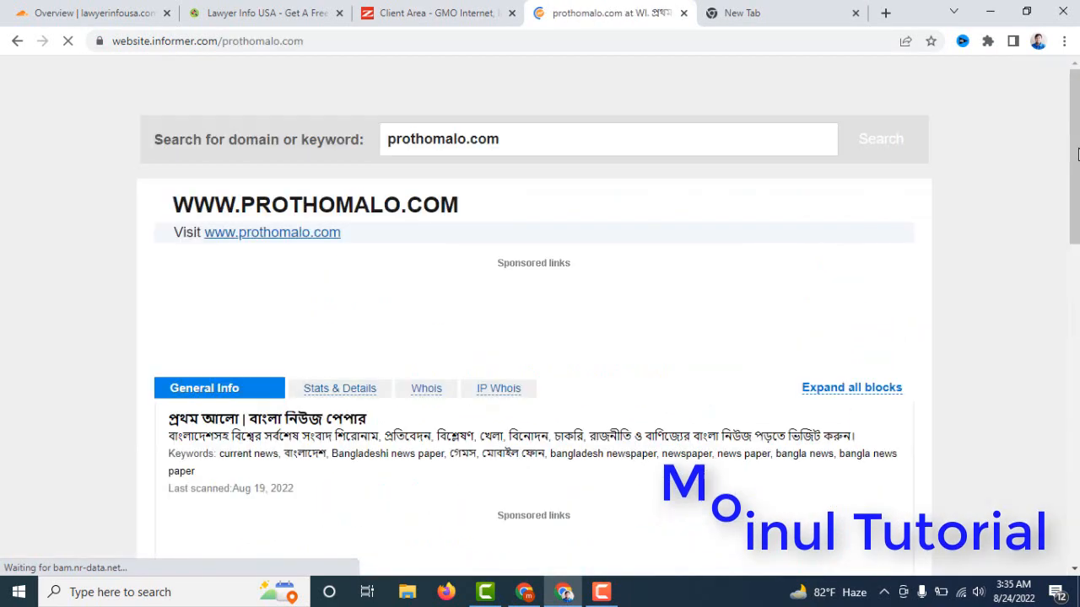
scroll(540, 312, down, 5)
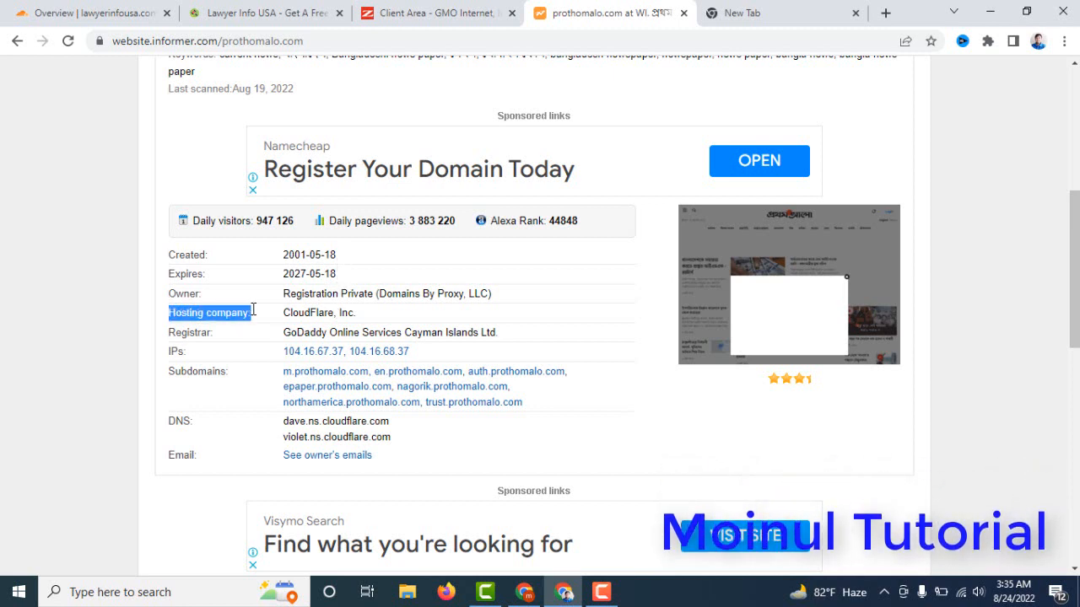
Step: Highlight the hosting company name in the Website Informer report for prothomalo.com
drag(325, 312, 286, 308)
click(336, 312)
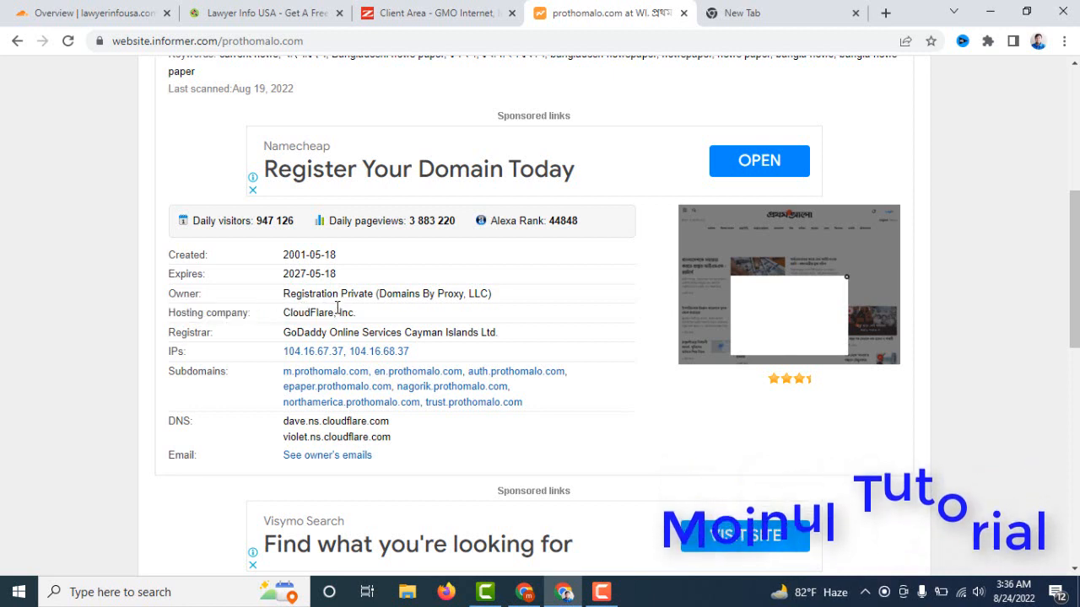
drag(331, 313, 282, 313)
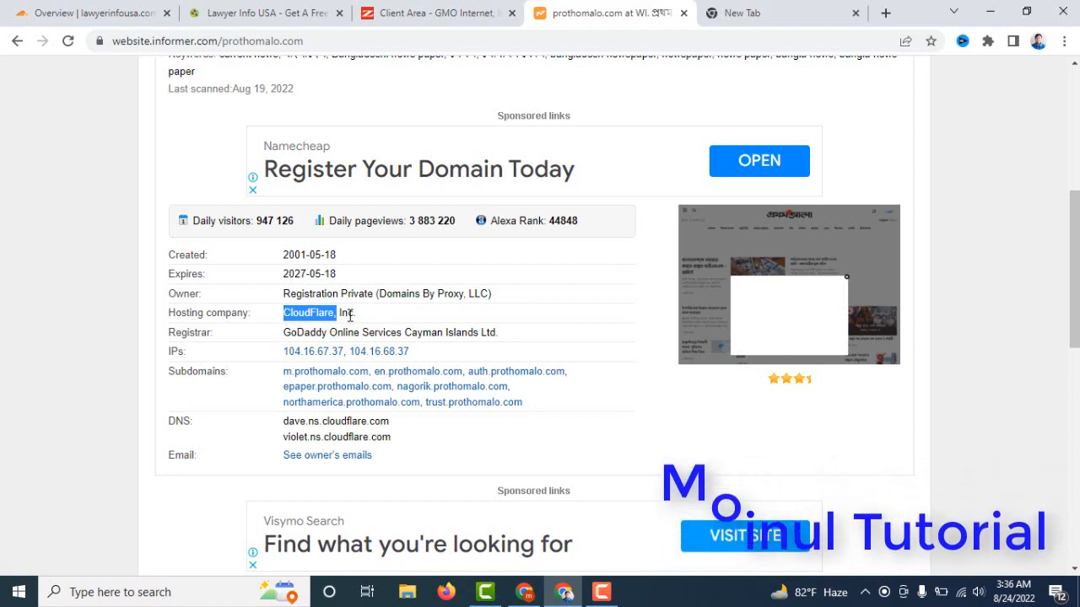
click(285, 313)
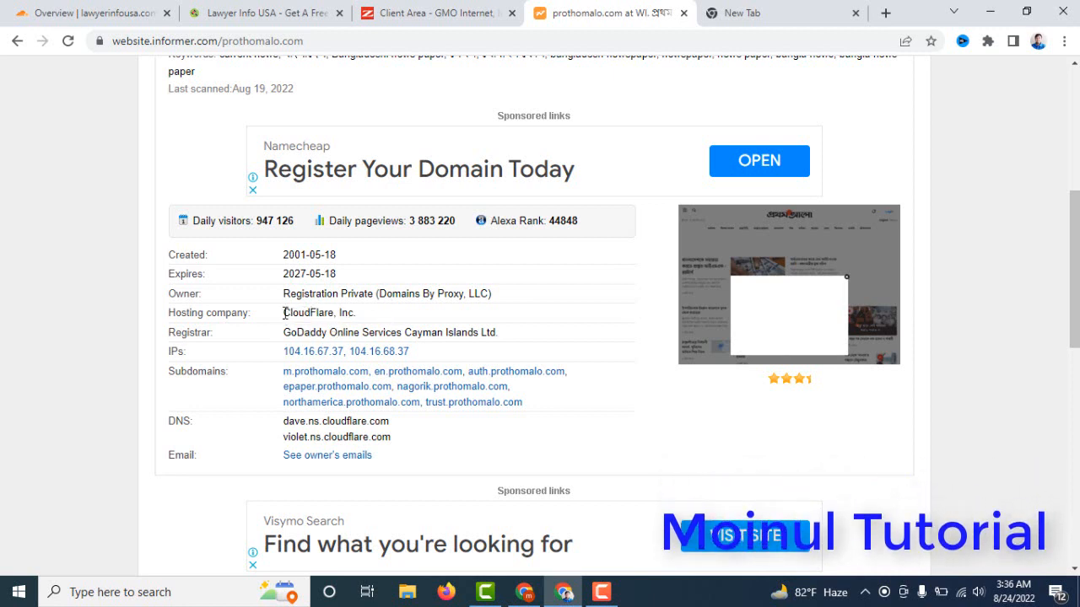
drag(286, 313, 334, 313)
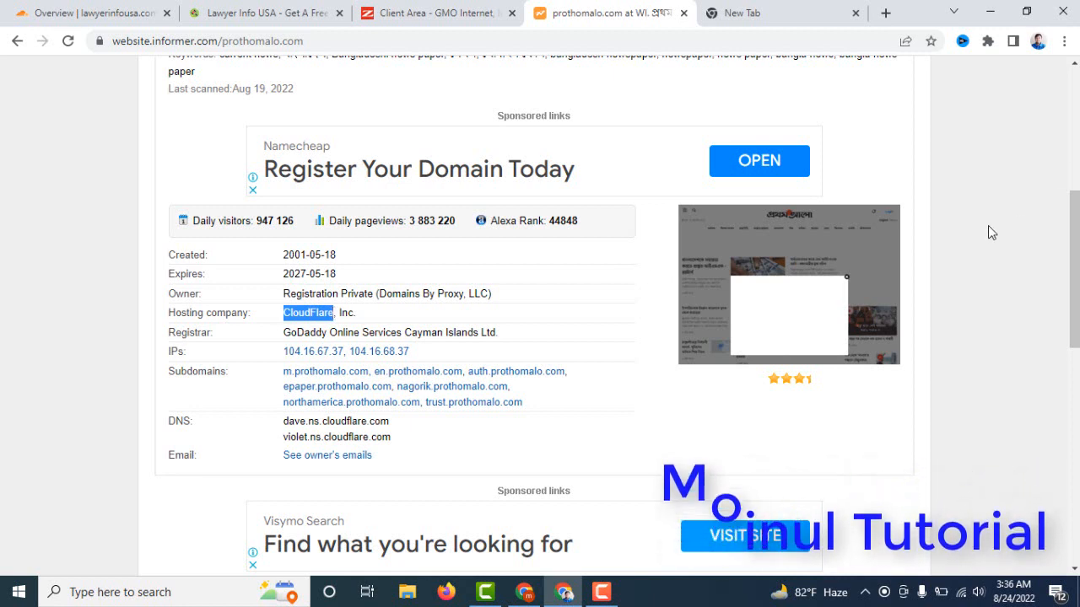
Step: Highlight the two DNS nameservers listed in the prothomalo.com report
scroll(1076, 239, down, 1)
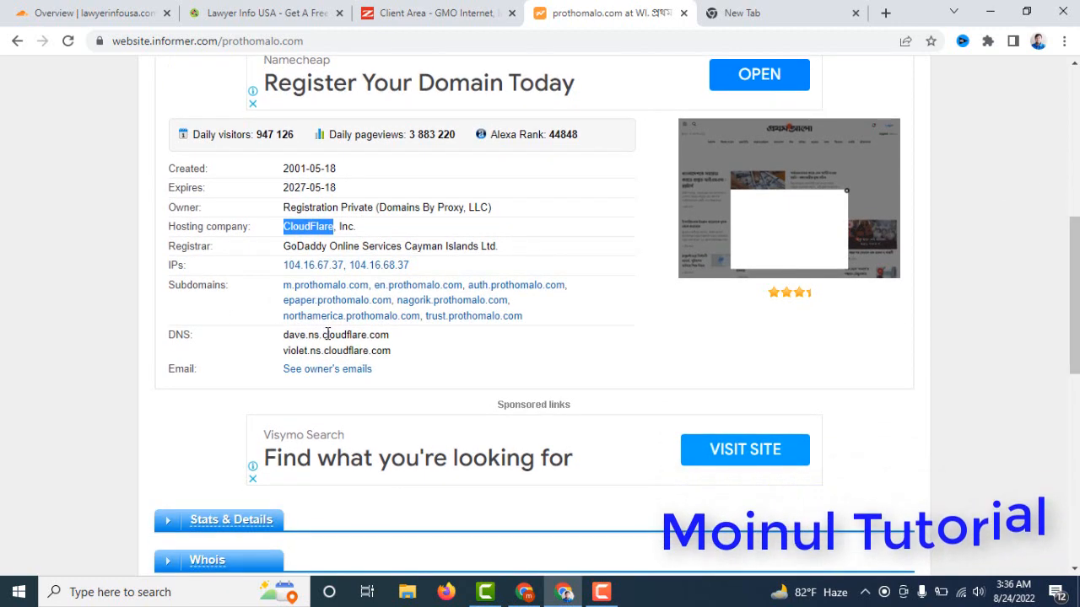
drag(325, 335, 383, 331)
drag(283, 335, 248, 337)
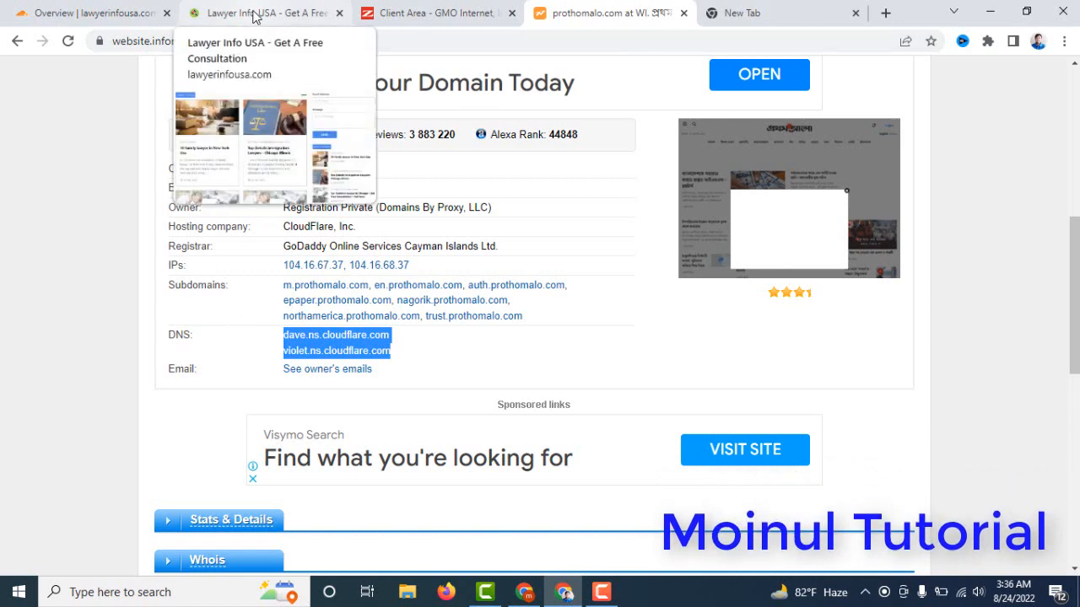
Step: Go back to the Cloudflare overview of lawyerinfousa.com and look through the whole page
click(117, 23)
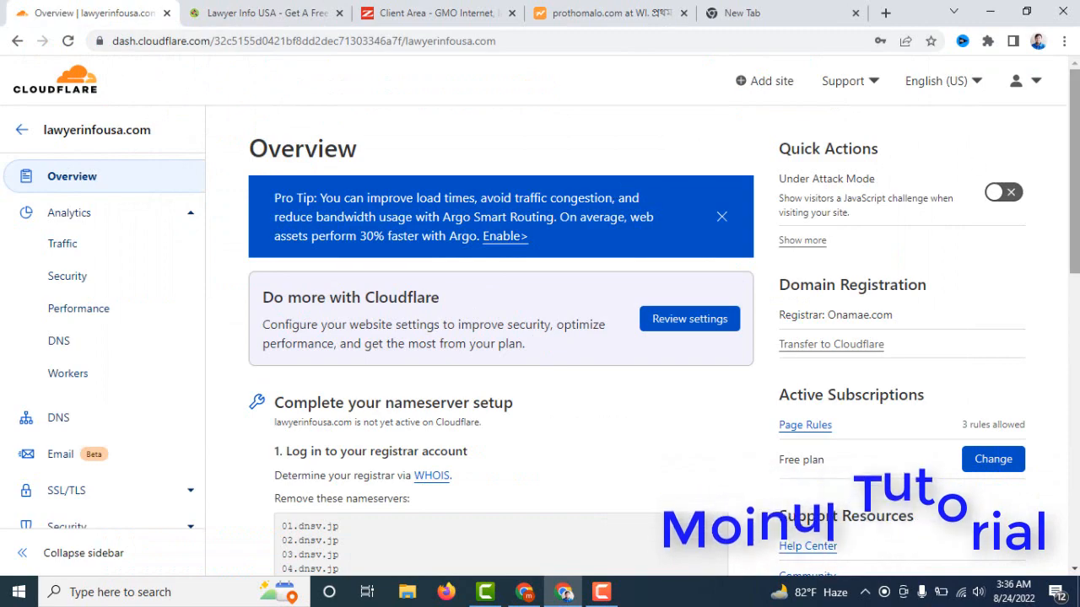
drag(1071, 127, 1075, 362)
scroll(689, 262, up, 12)
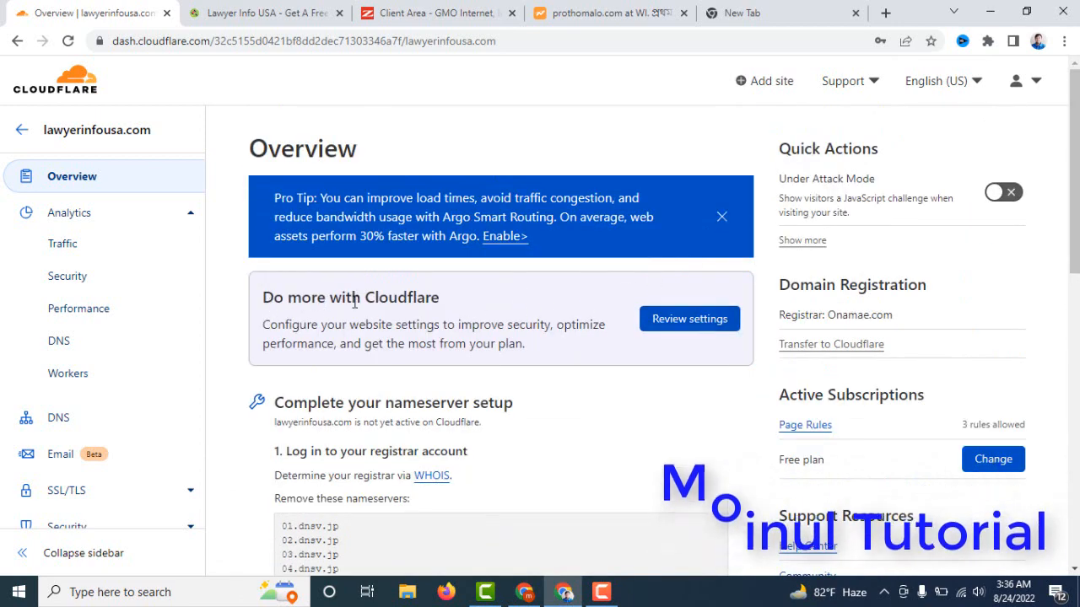
Step: Review the Do More With Cloudflare settings page and its configuration recommendations, and exit to the site overview
click(668, 322)
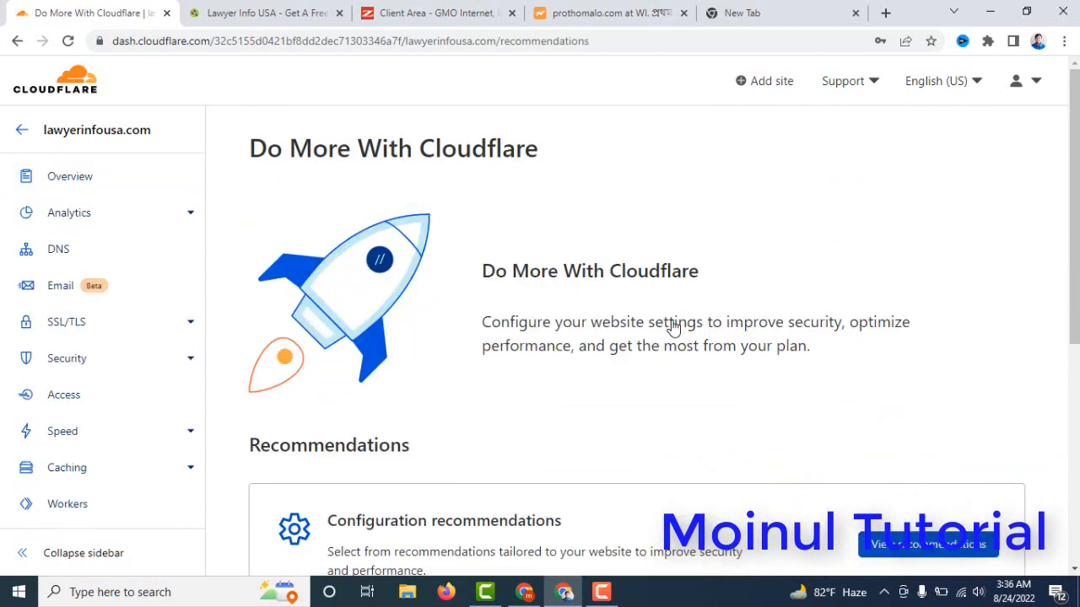
mouse_move(1077, 248)
mouse_down()
mouse_move(1076, 371)
mouse_move(1076, 306)
mouse_up()
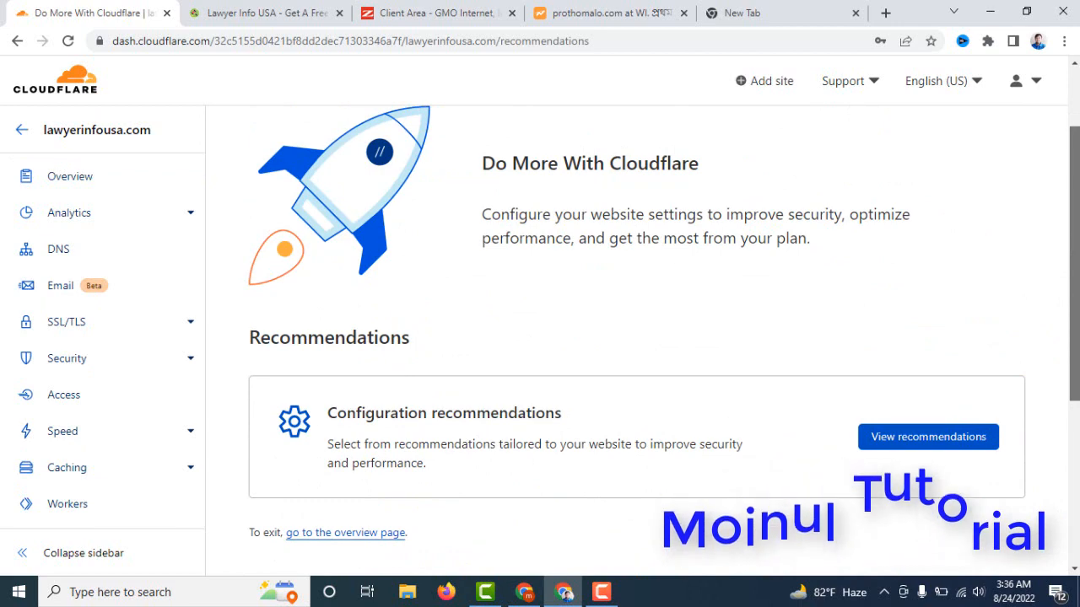
scroll(302, 342, down, 2)
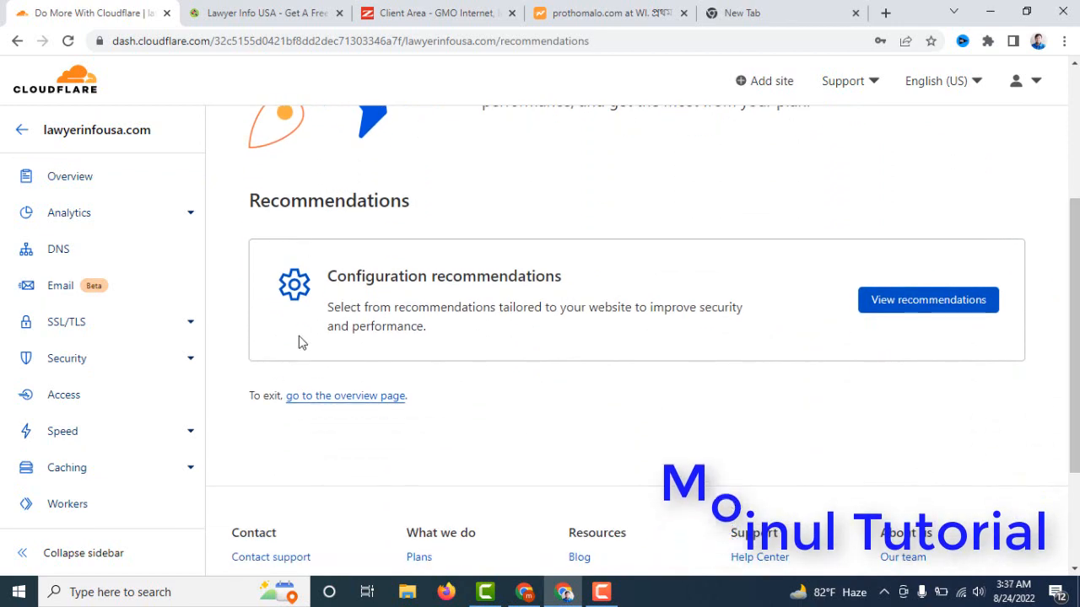
click(366, 397)
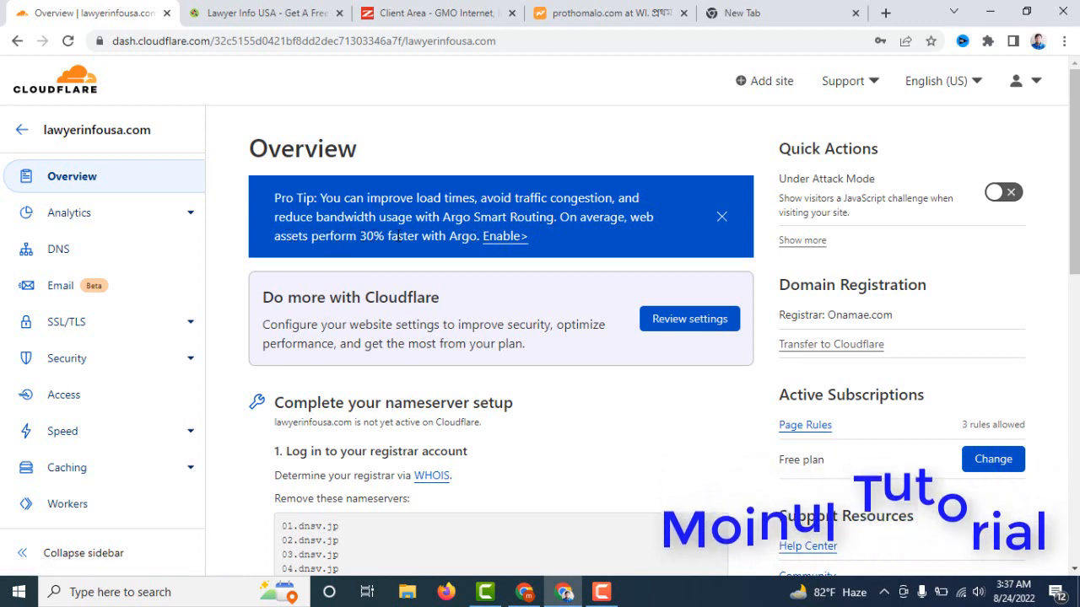
Step: Examine the Argo Smart Routing description and its estimated pricing by expected traffic, and return to the site overview without enabling it
click(500, 240)
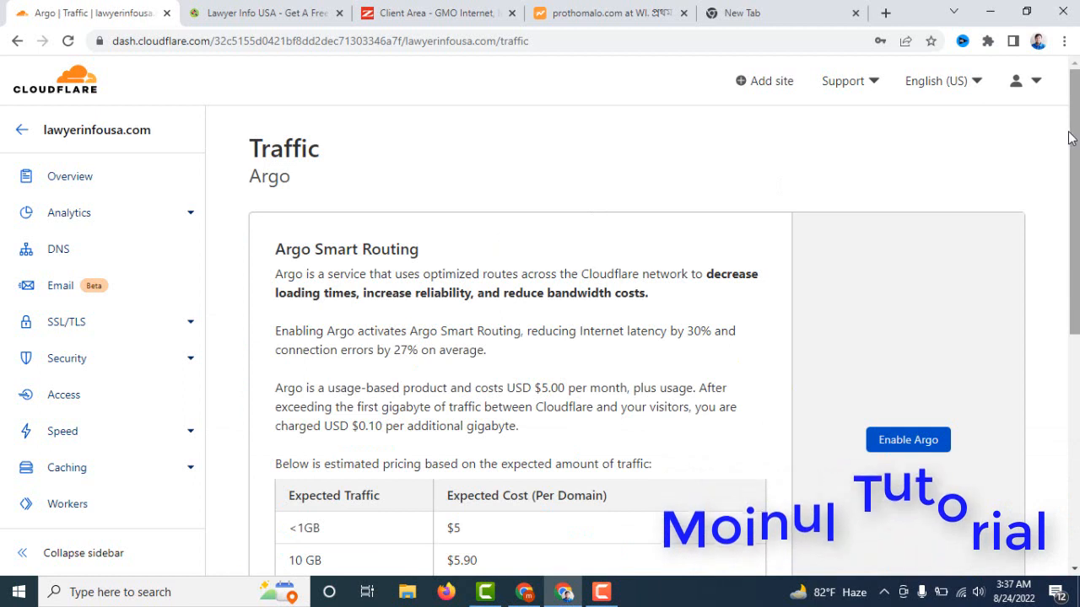
scroll(507, 338, down, 3)
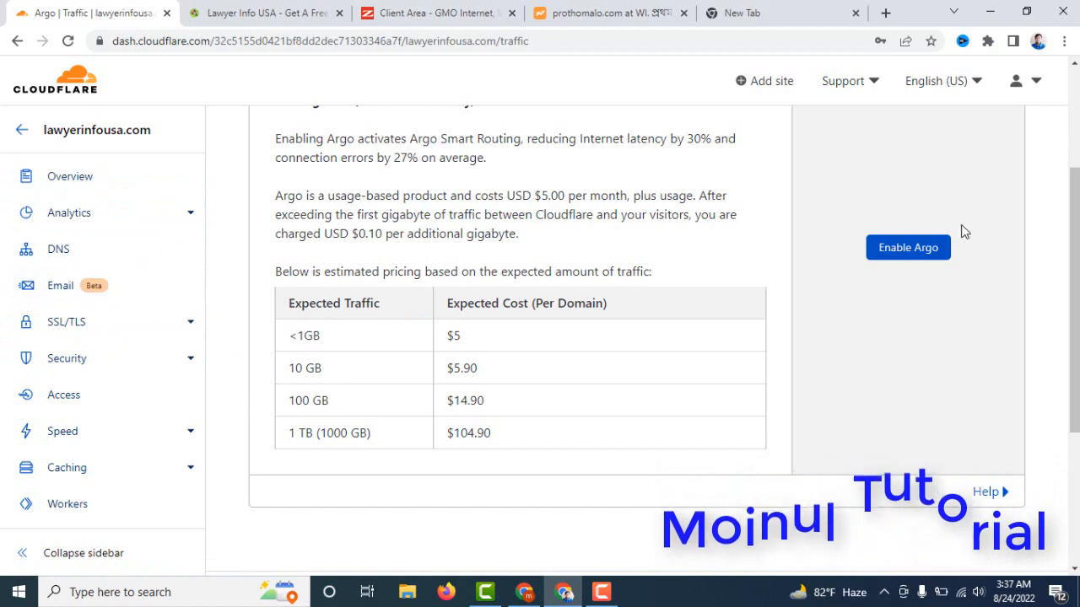
drag(1075, 304, 1075, 206)
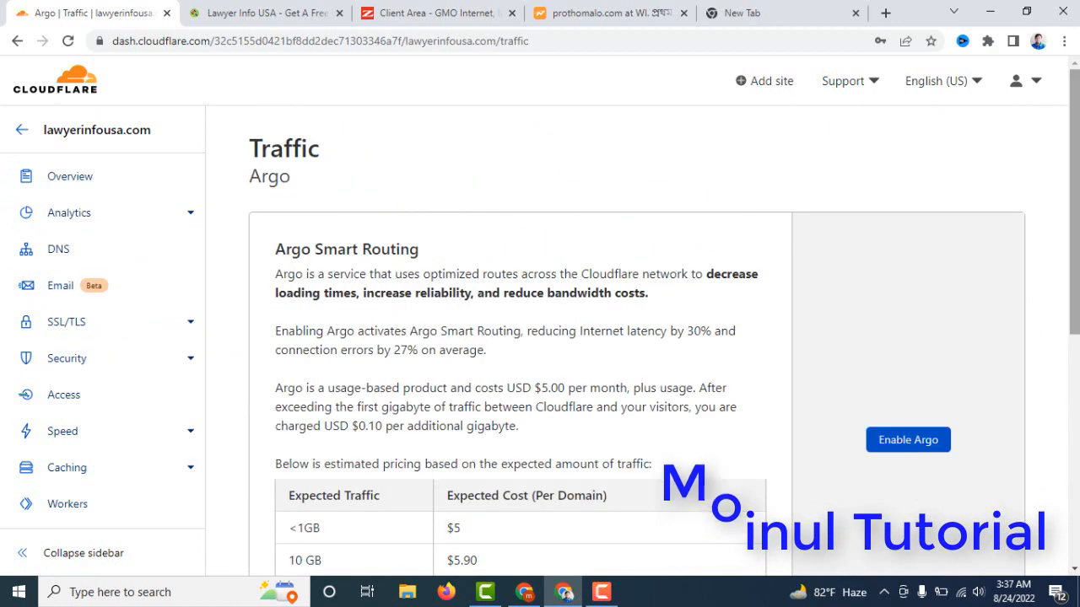
click(76, 186)
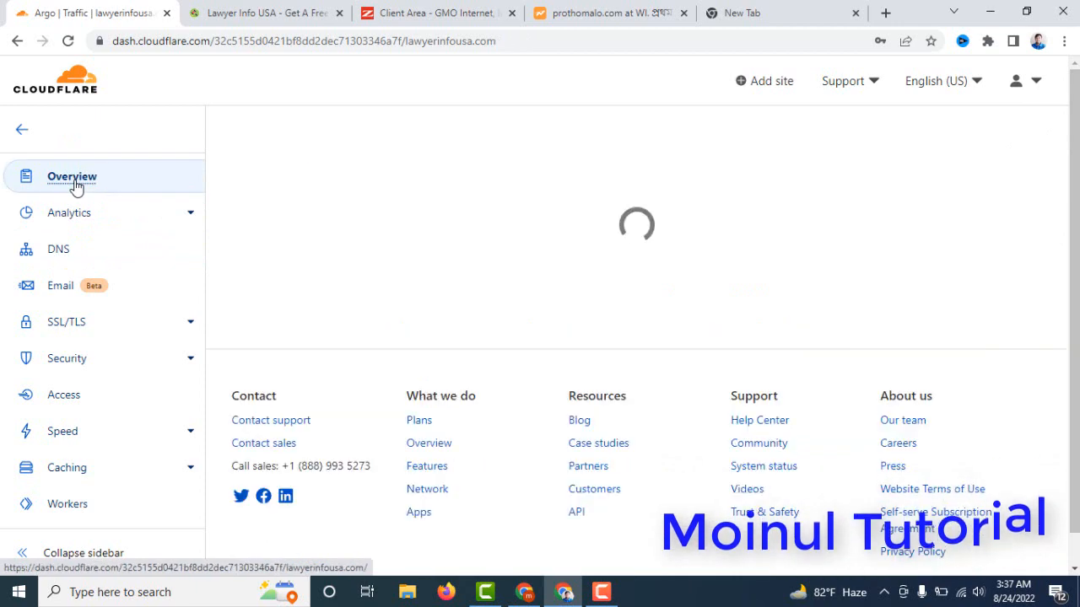